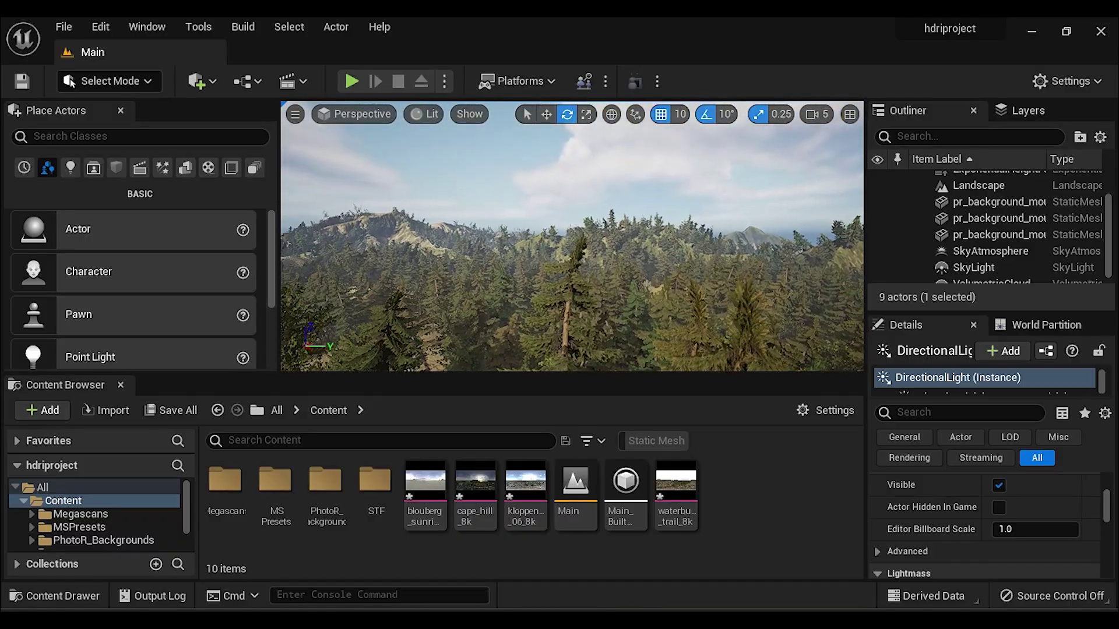
pyautogui.moveTo(572, 236); pyautogui.dragTo(536, 233, button='right')
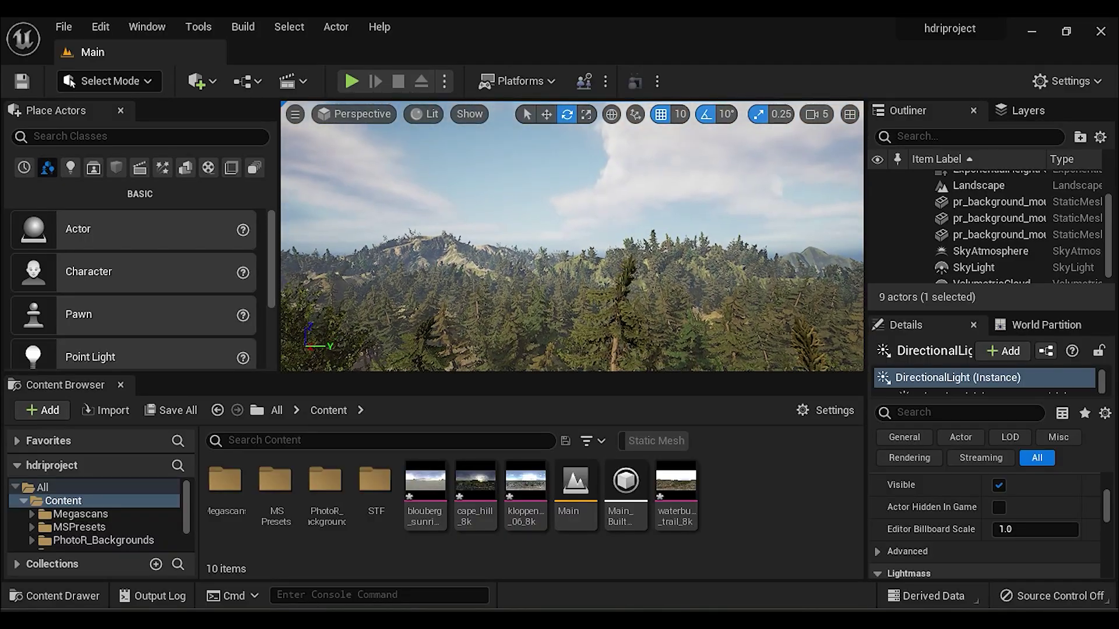
pyautogui.scroll(3, 1003, 210)
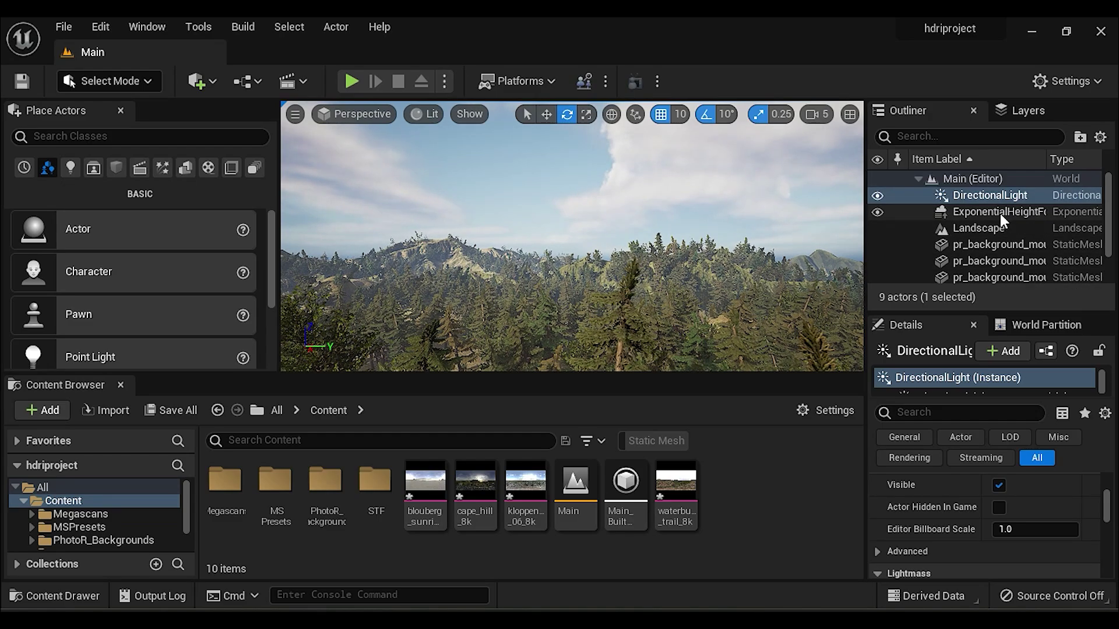
pyautogui.scroll(-3, 982, 257)
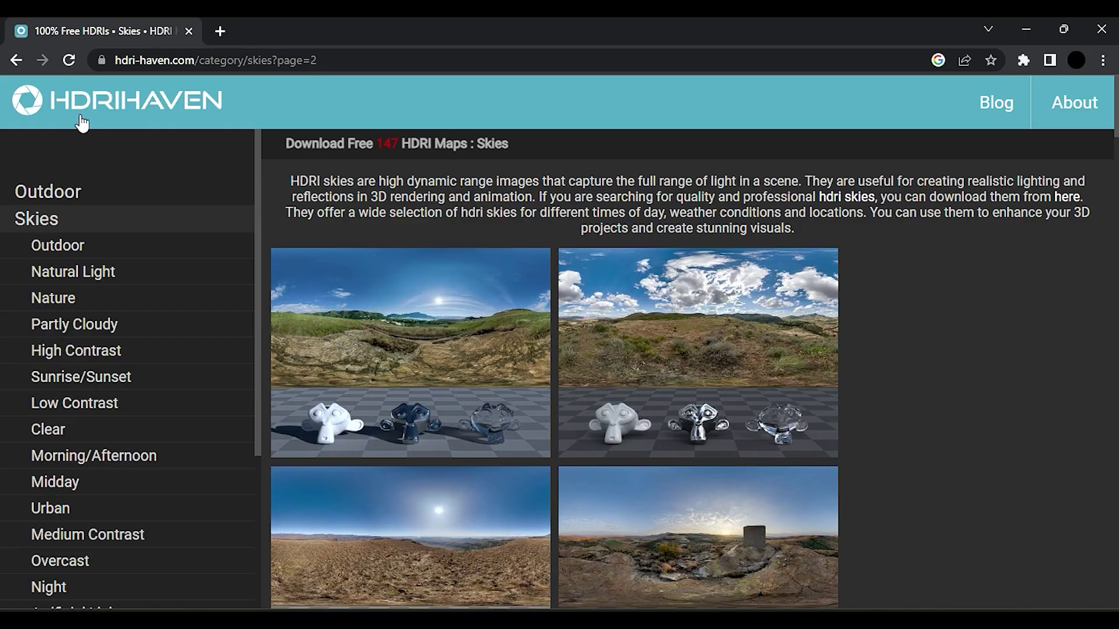
# Step: Switch to the browser to look through HDRI Haven's free sky maps, and view Ultra Dynamic Sky in the Epic Games marketplace
pyautogui.scroll(-9, 583, 413)
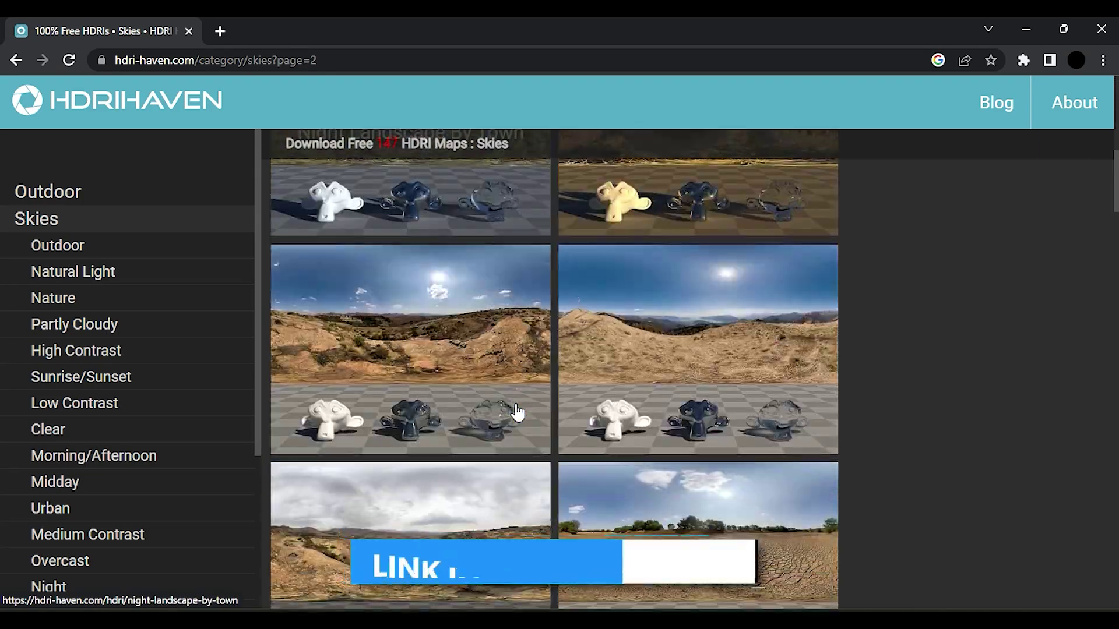
pyautogui.scroll(9, 726, 437)
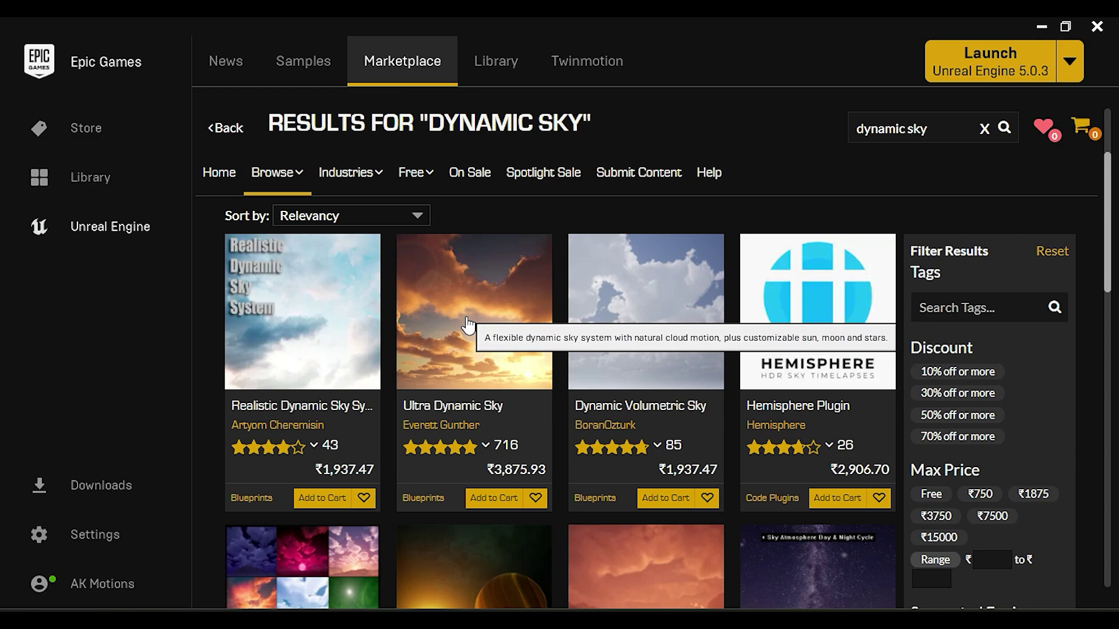
pyautogui.click(468, 327)
pyautogui.moveTo(725, 289)
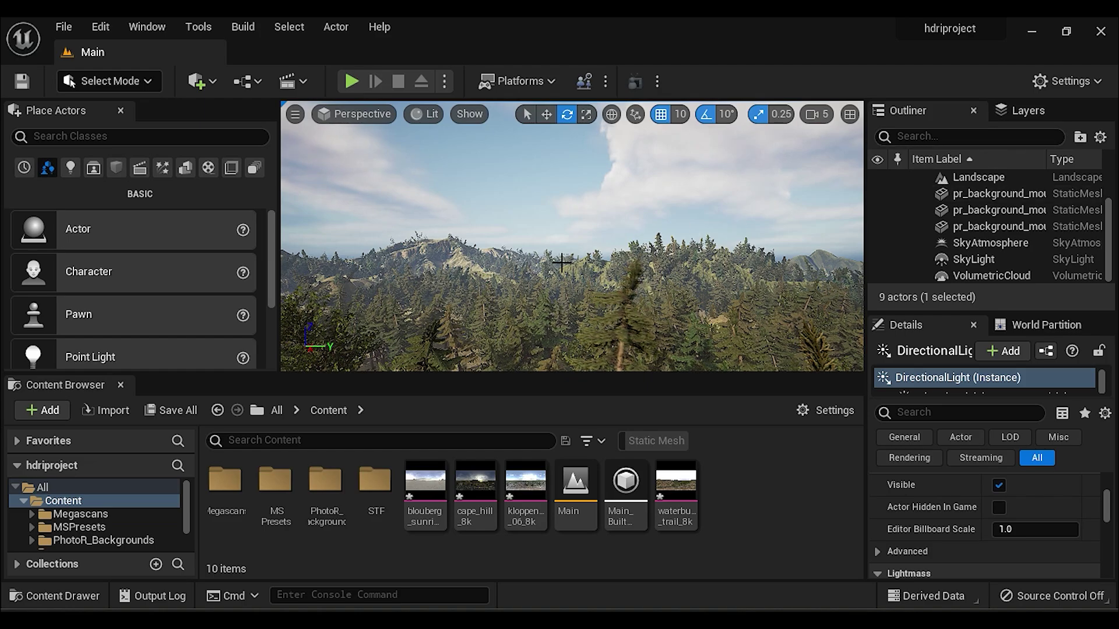
# Step: In the Unreal Editor, delete the level's DirectionalLight, ExponentialHeightFog, SkyAtmosphere, SkyLight and VolumetricCloud actors
pyautogui.moveTo(562, 263)
pyautogui.mouseDown(button='right')
pyautogui.moveTo(454, 212)
pyautogui.moveTo(417, 211)
pyautogui.moveTo(390, 266)
pyautogui.moveTo(549, 254)
pyautogui.moveTo(449, 250)
pyautogui.moveTo(507, 252)
pyautogui.moveTo(583, 273)
pyautogui.moveTo(577, 249)
pyautogui.mouseUp(button='right')
pyautogui.scroll(2, 985, 221)
pyautogui.press('Delete')
pyautogui.click(989, 198)
pyautogui.press('Delete')
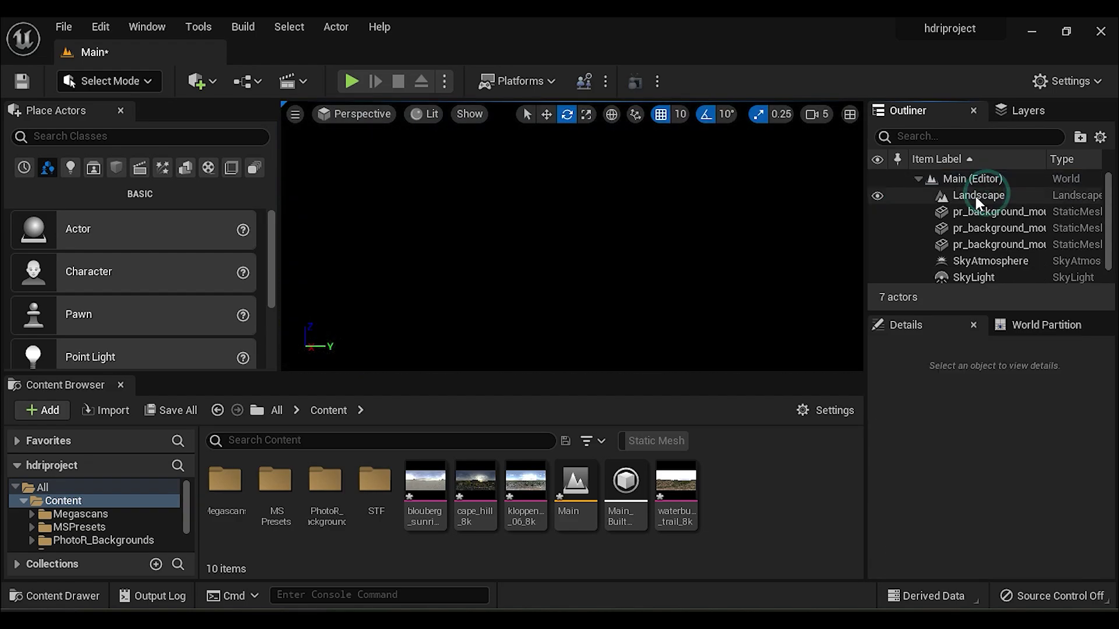
pyautogui.scroll(-1, 997, 221)
pyautogui.click(985, 243)
pyautogui.press('Delete')
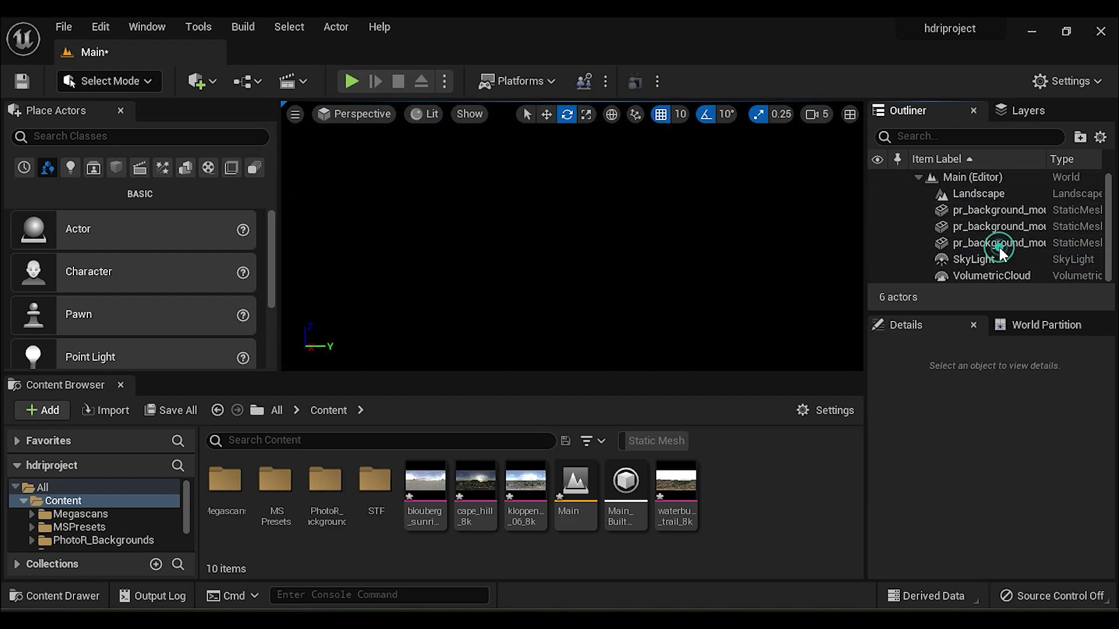
pyautogui.click(973, 261)
pyautogui.press('Delete')
pyautogui.click(973, 260)
pyautogui.press('Delete')
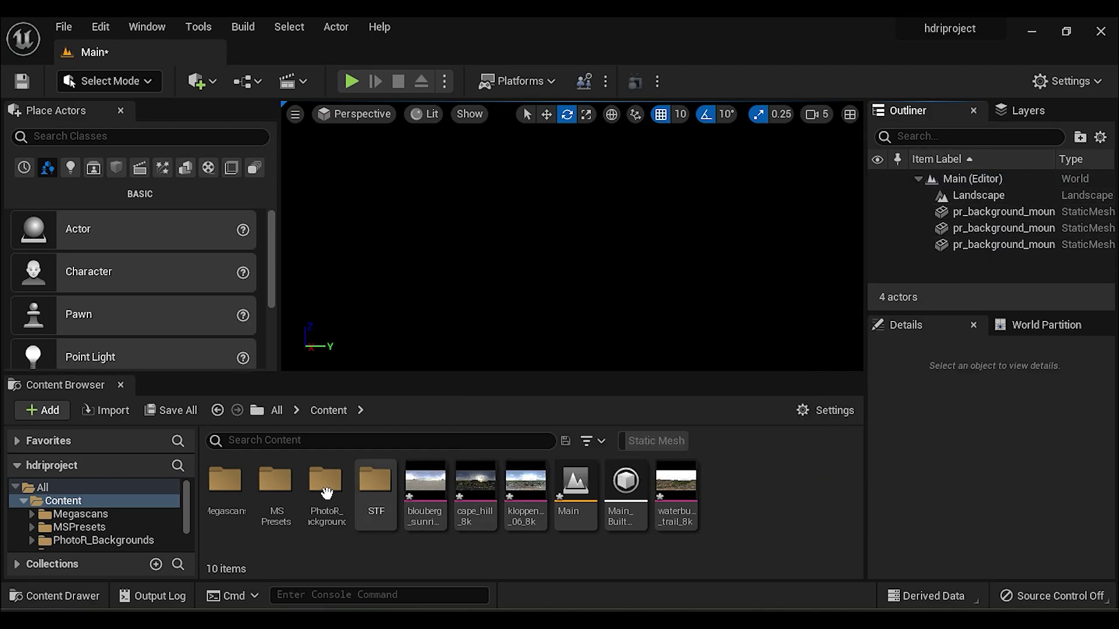
# Step: Add the Starter Content pack to the project and close the add-content window
pyautogui.click(50, 411)
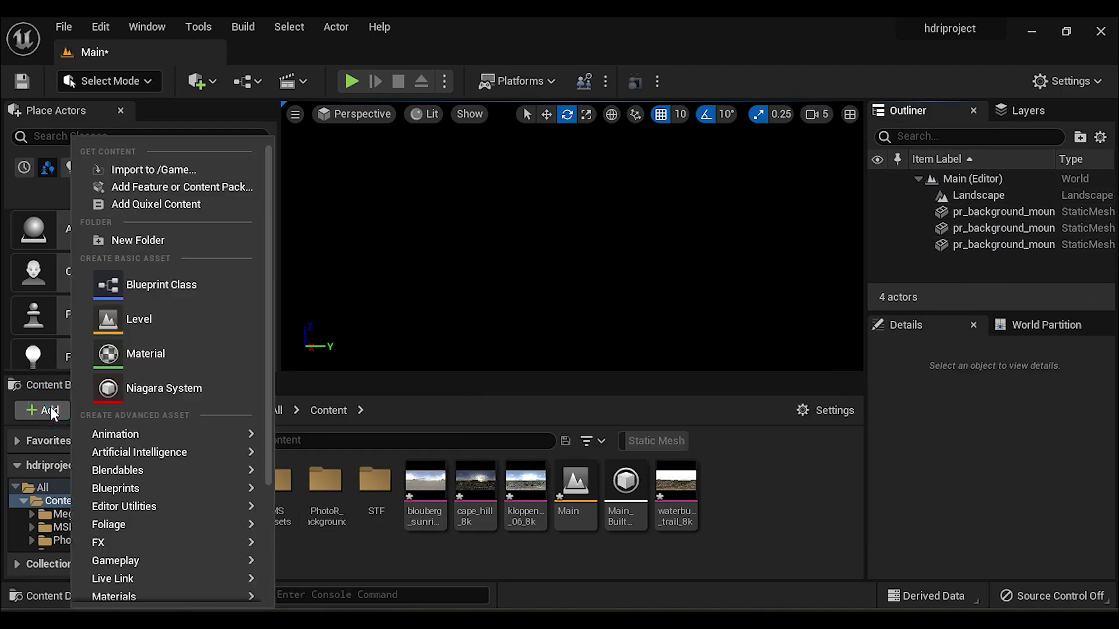
pyautogui.click(178, 186)
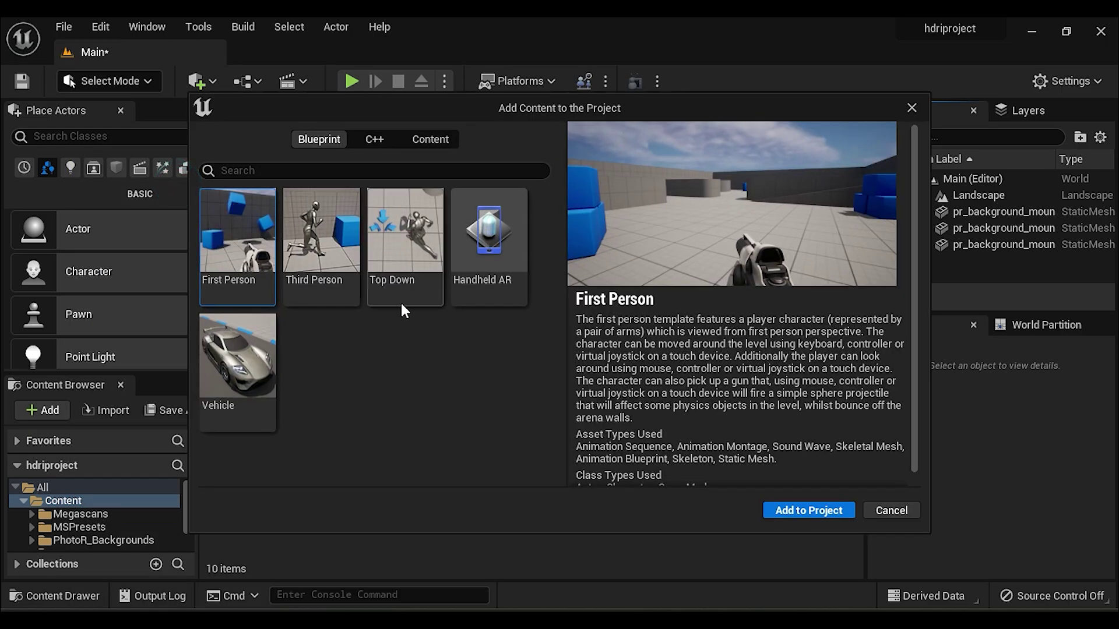
pyautogui.click(447, 140)
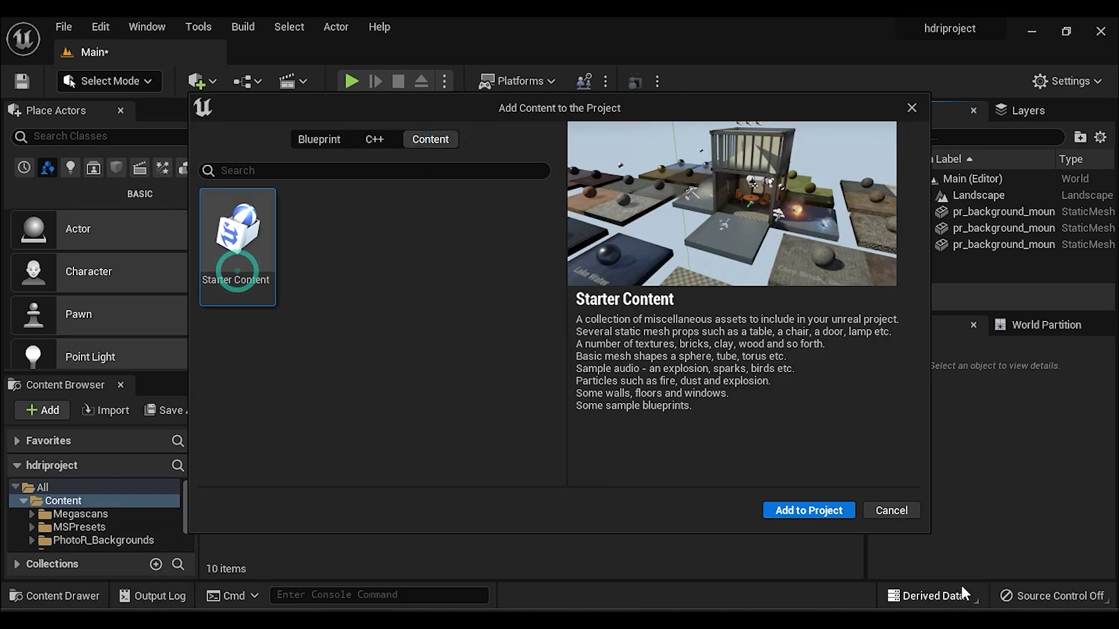
pyautogui.click(814, 513)
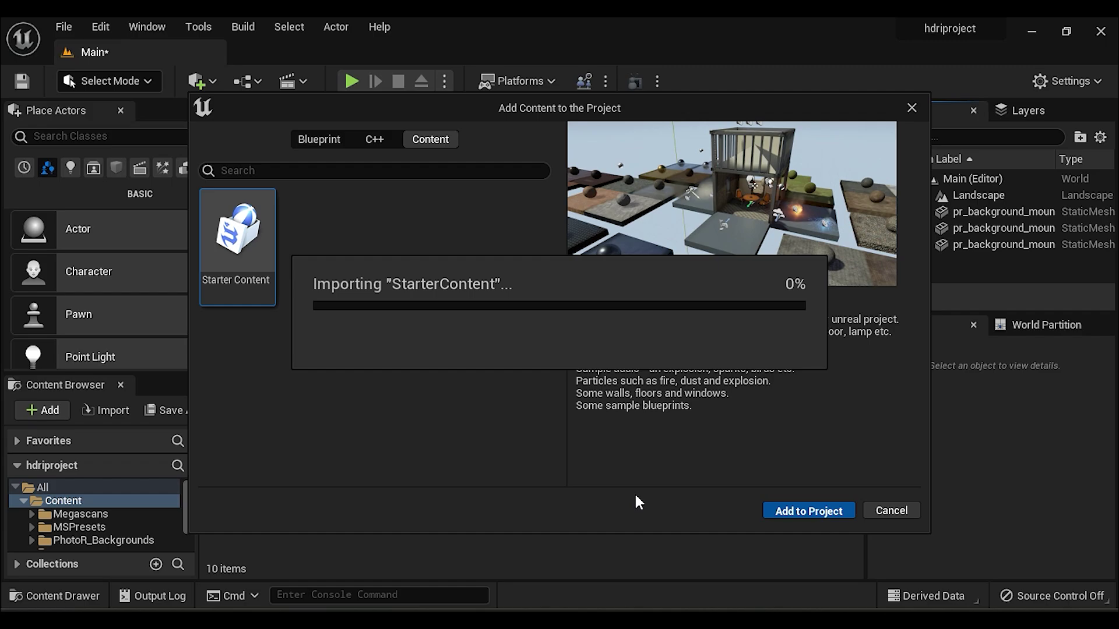
pyautogui.click(912, 108)
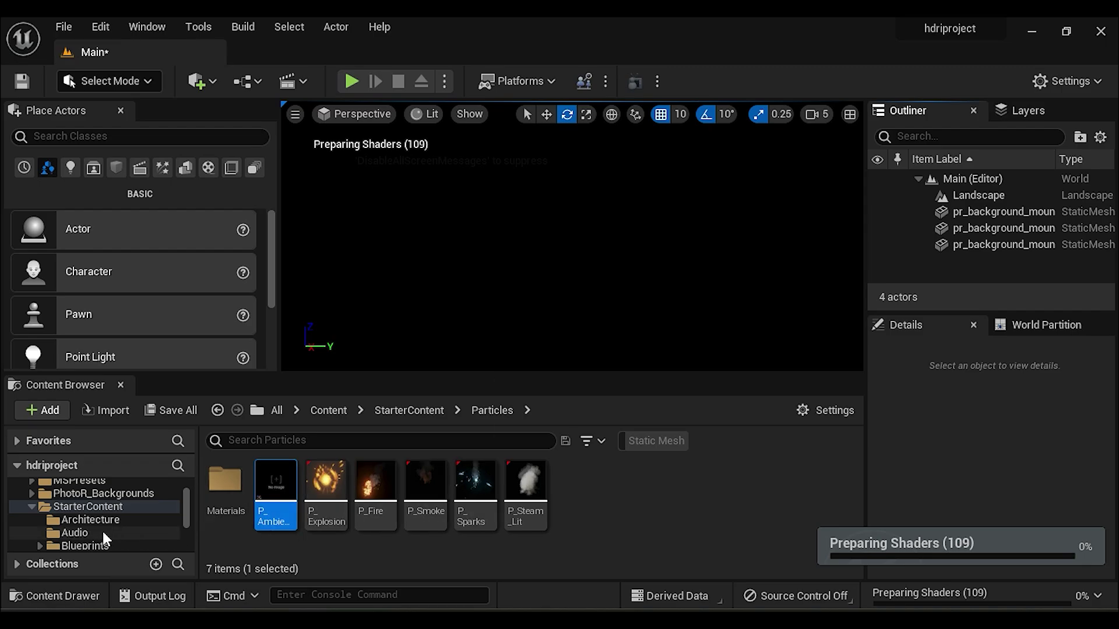
# Step: Place the BP_LightStudio blueprint from the StarterContent Blueprints folder into the level
pyautogui.scroll(-1, 100, 516)
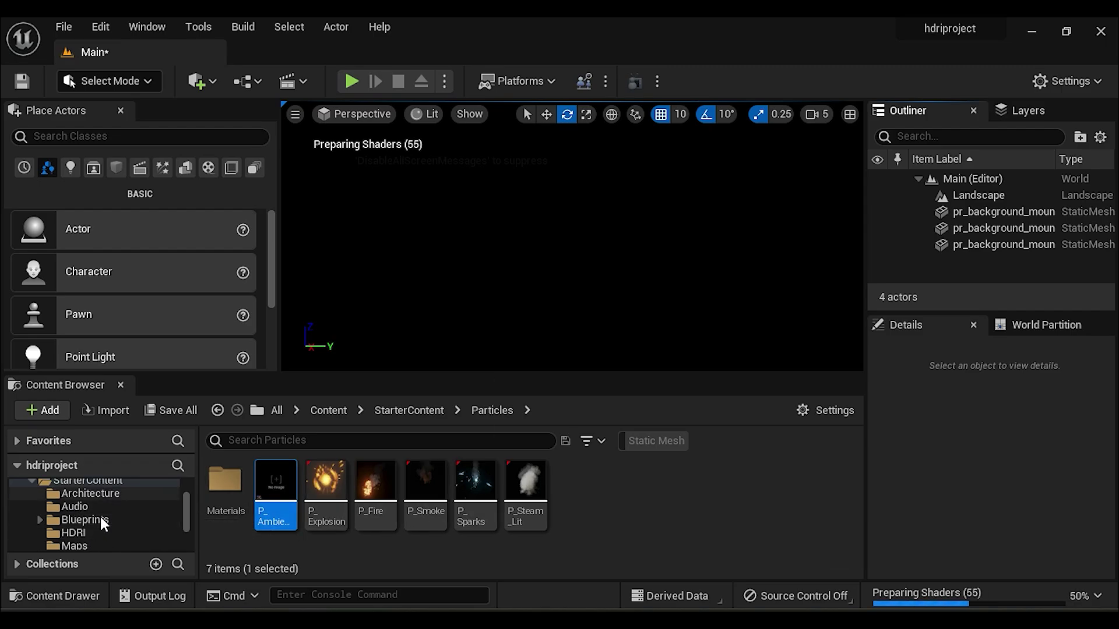
pyautogui.click(94, 519)
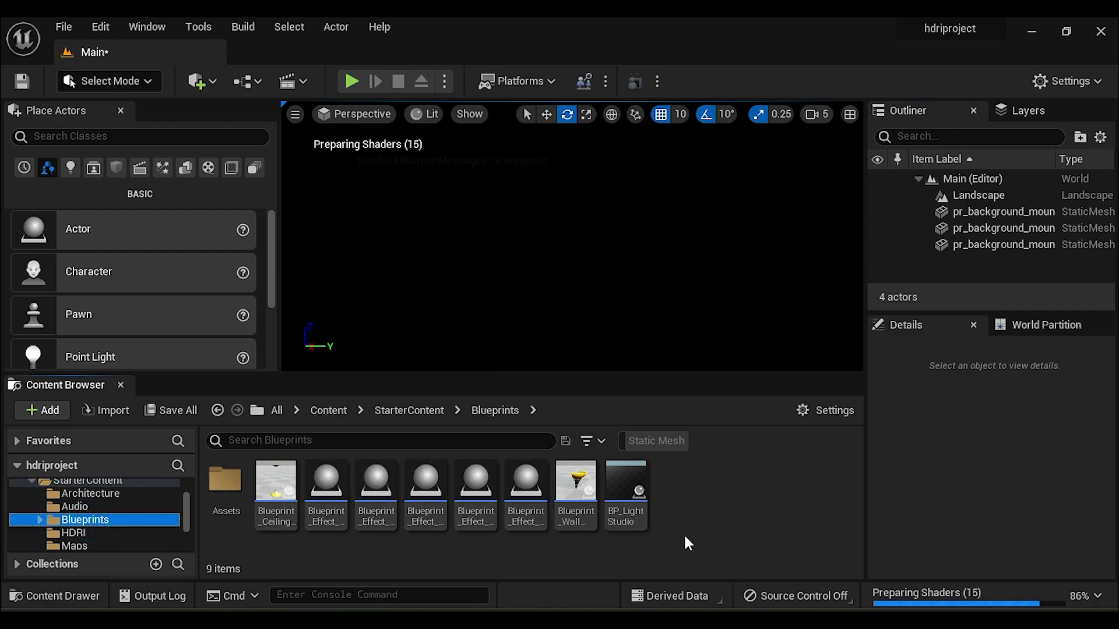
pyautogui.moveTo(628, 488); pyautogui.dragTo(586, 290)
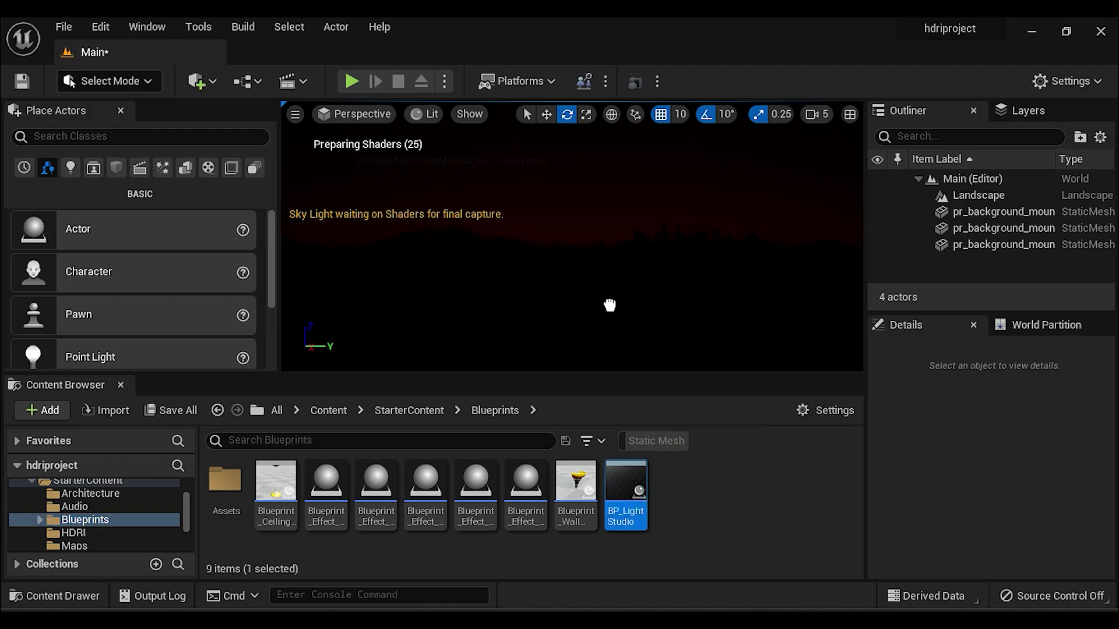
pyautogui.moveTo(572, 316); pyautogui.dragTo(575, 317)
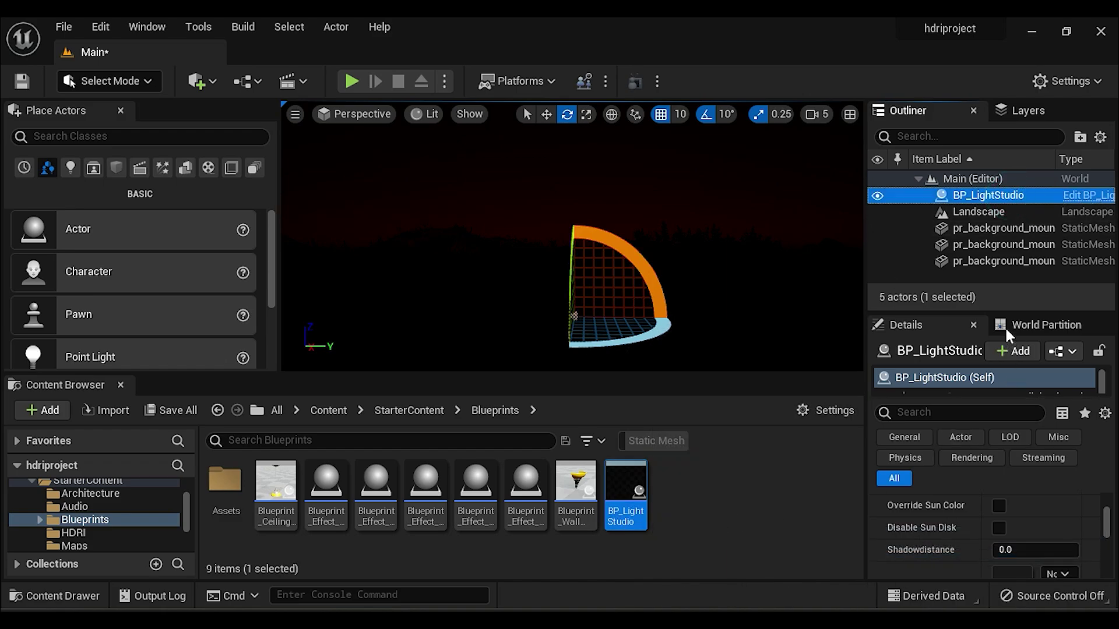
# Step: Assign the cape_hill_8k texture from the Content folder as the HDRI Cubemap of BP_LightStudio
pyautogui.moveTo(1008, 313); pyautogui.dragTo(1008, 258)
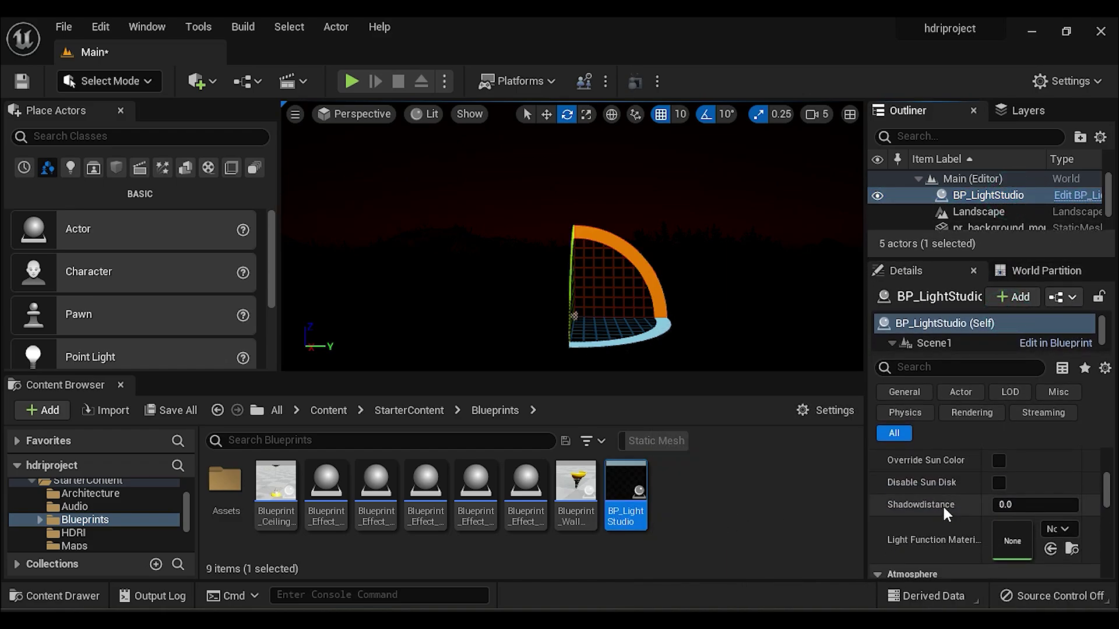
pyautogui.scroll(-10, 943, 505)
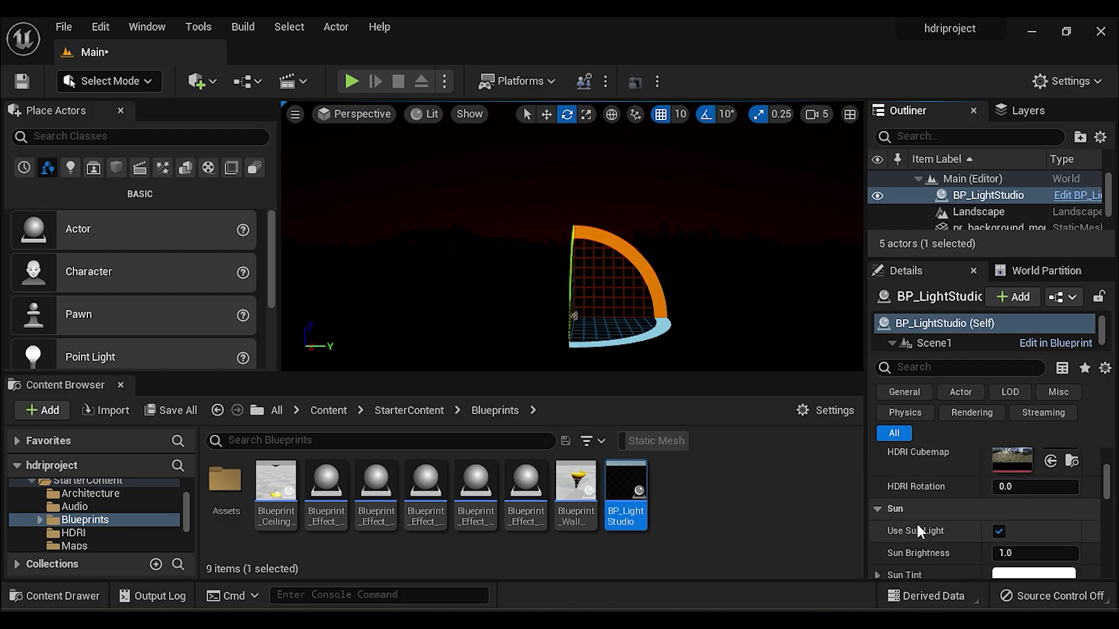
pyautogui.scroll(1, 916, 523)
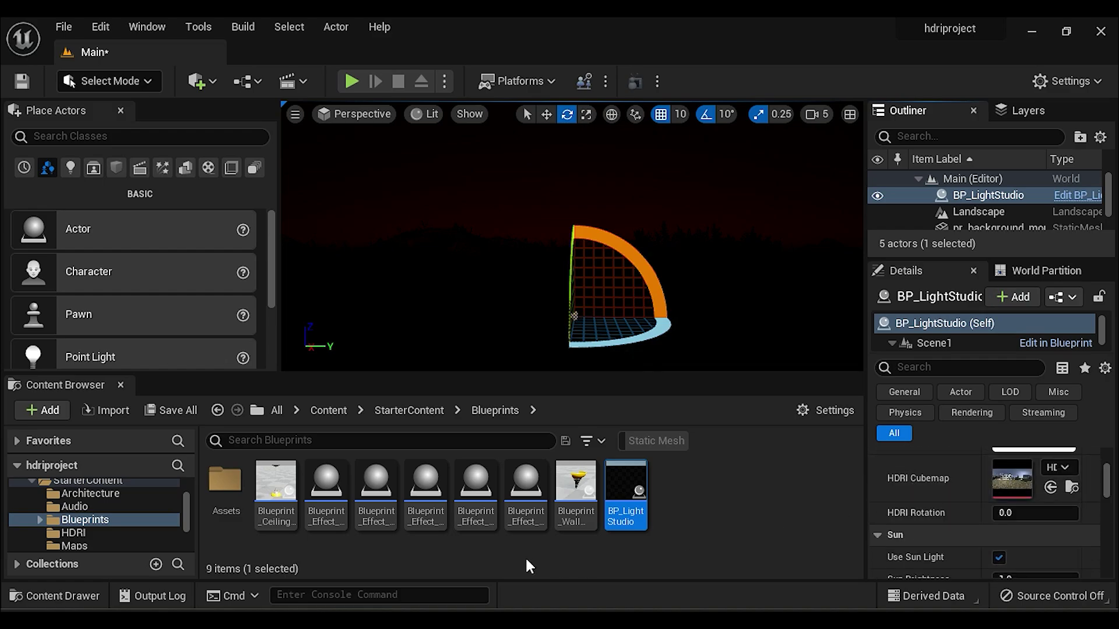
pyautogui.scroll(4, 64, 488)
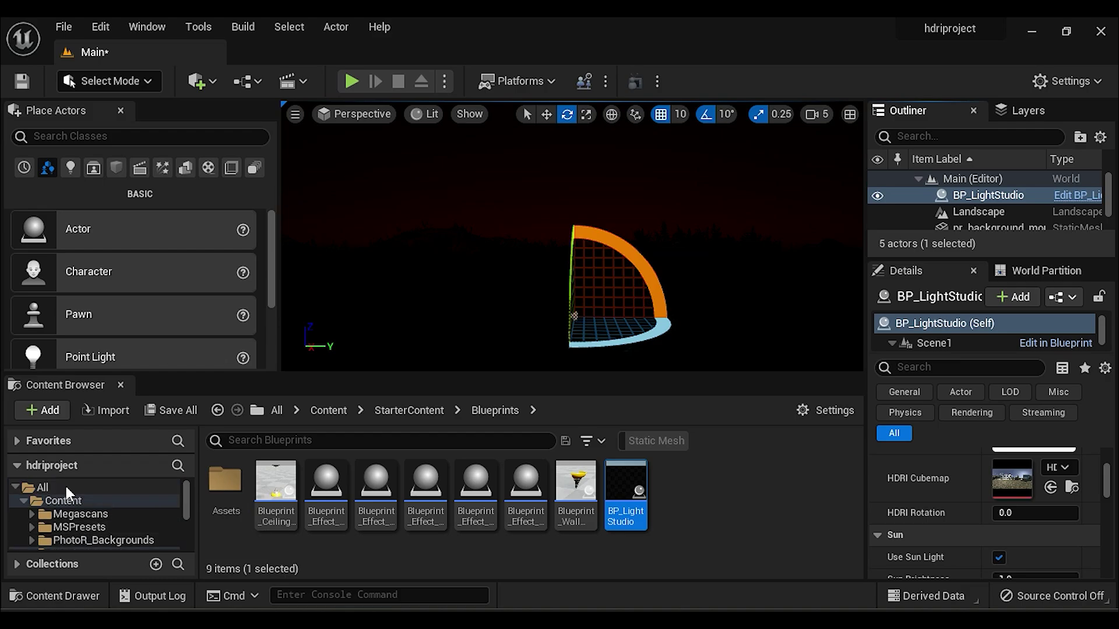
pyautogui.click(63, 501)
pyautogui.click(528, 485)
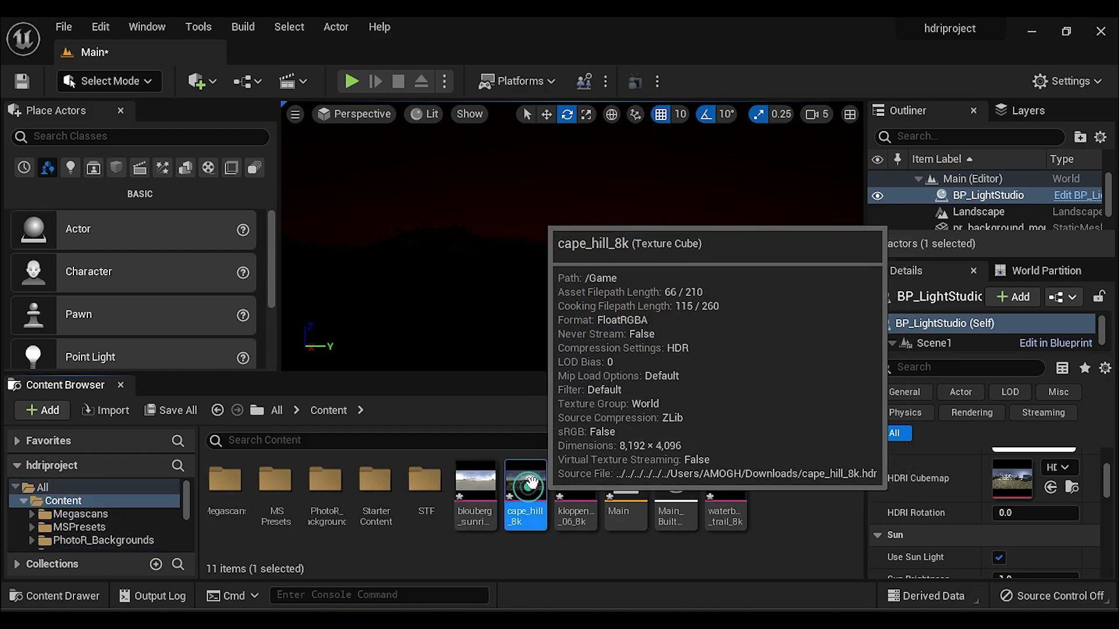
pyautogui.moveTo(532, 482); pyautogui.dragTo(974, 494)
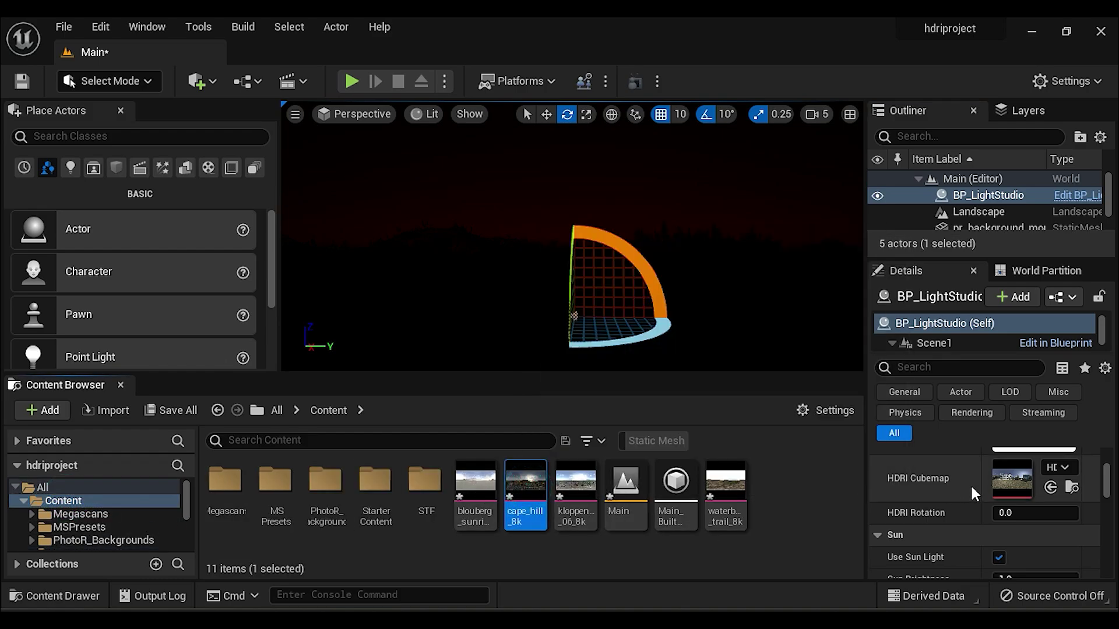
pyautogui.click(1056, 493)
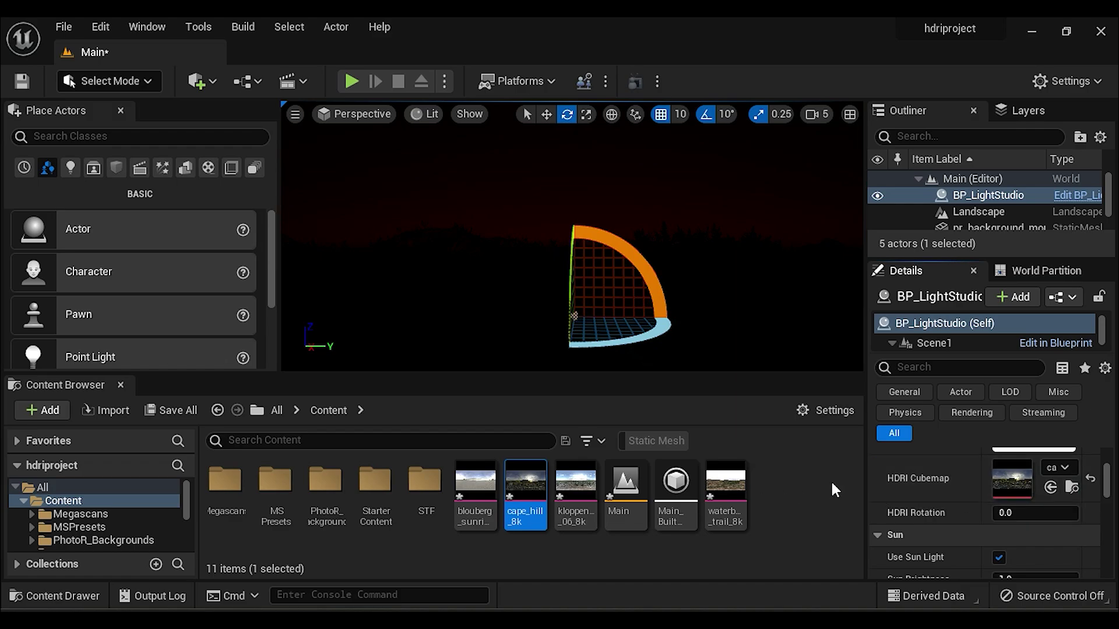
# Step: Enable Use HDRI on BP_LightStudio, and set HDRI Brightness to 1.2 and HDRI Contrast to 1.5
pyautogui.moveTo(1110, 496); pyautogui.dragTo(1109, 482)
pyautogui.click(998, 490)
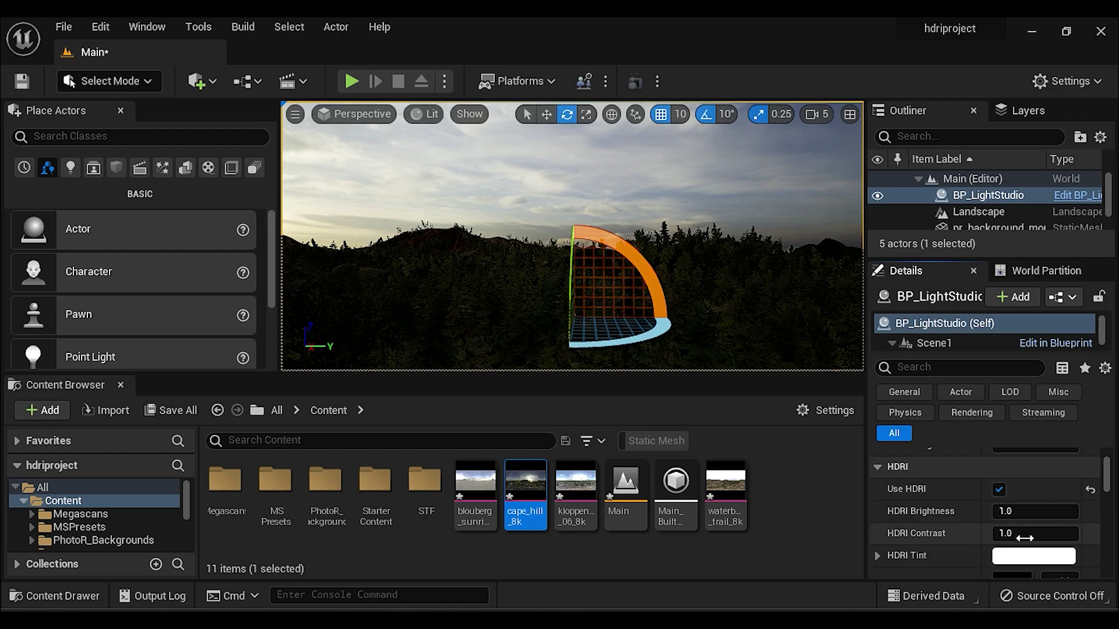
pyautogui.write('2')
pyautogui.click(1046, 512)
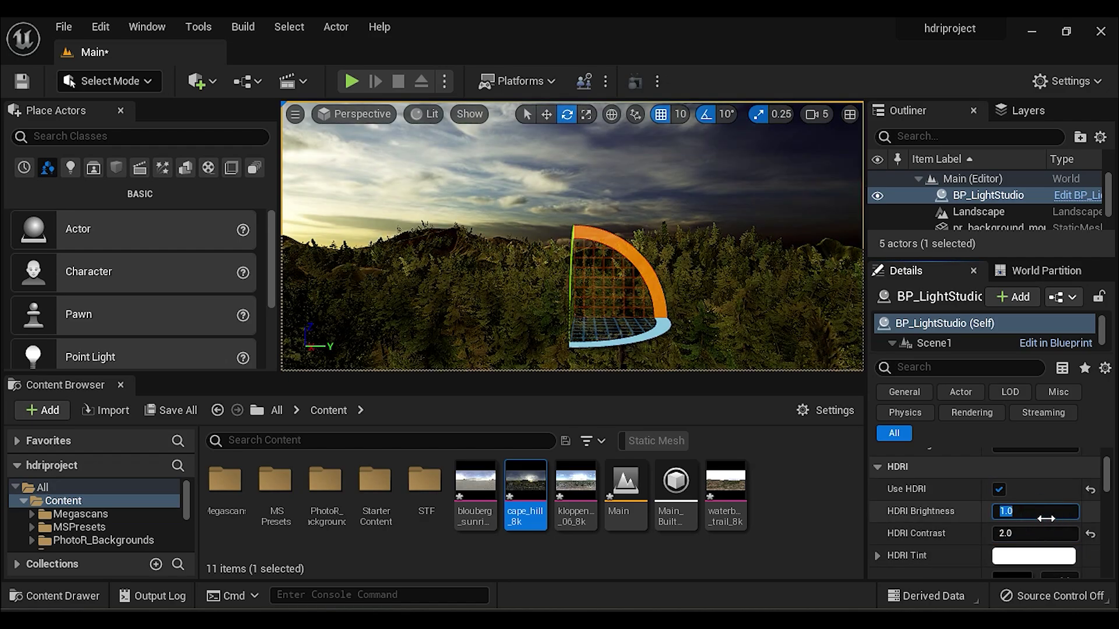
pyautogui.click(1026, 532)
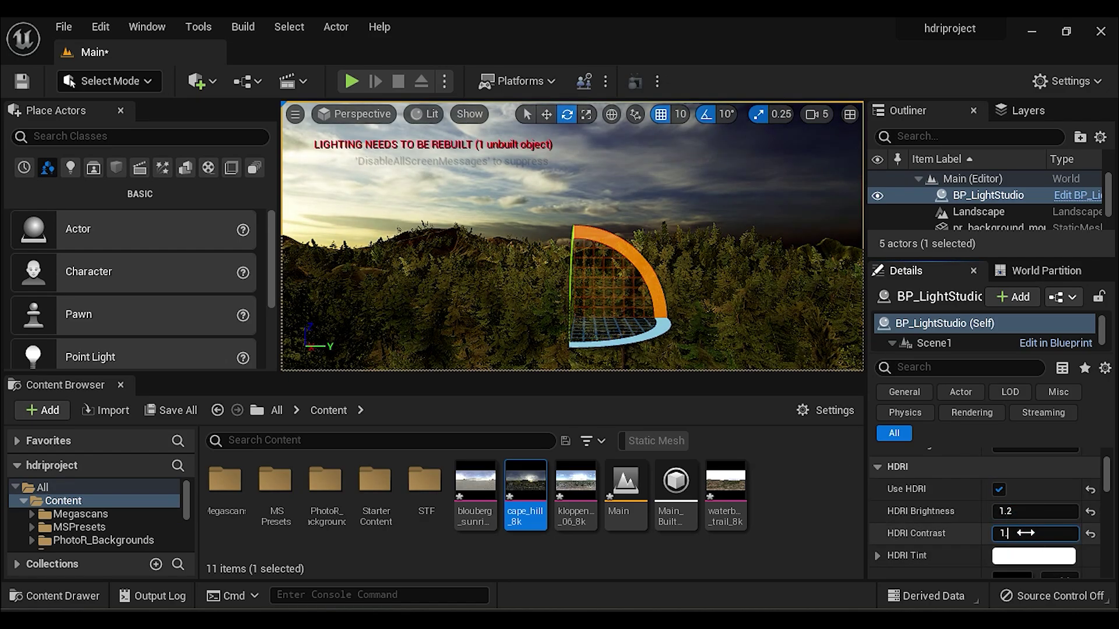
pyautogui.click(1026, 532)
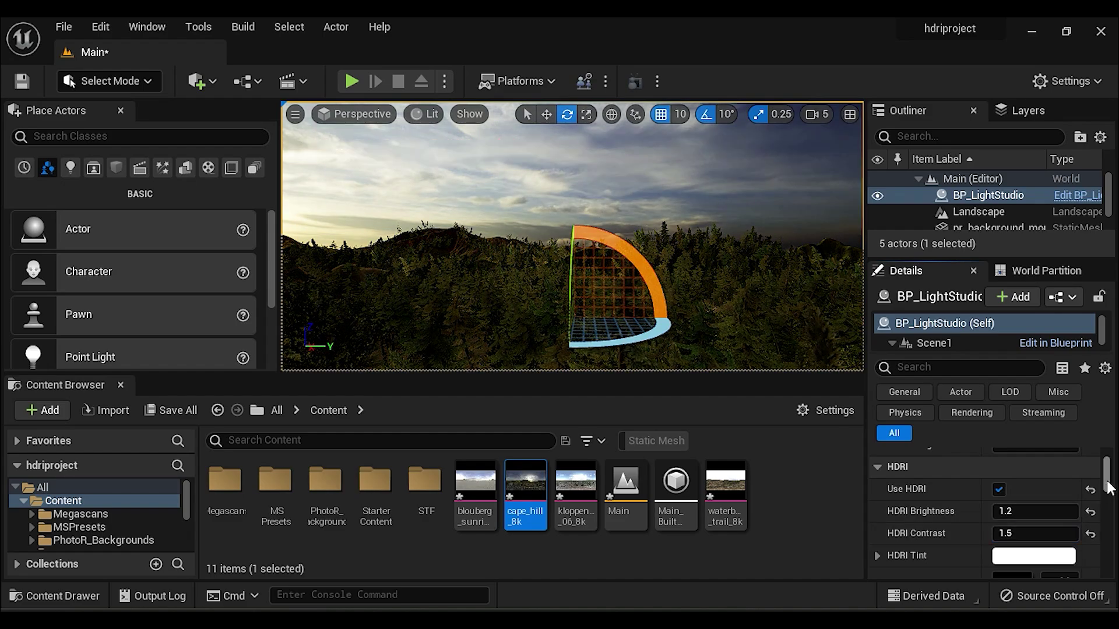
pyautogui.moveTo(1109, 489); pyautogui.dragTo(1109, 493)
# Step: Add a Directional Light to the level and set its intensity to 5 lux
pyautogui.click(71, 168)
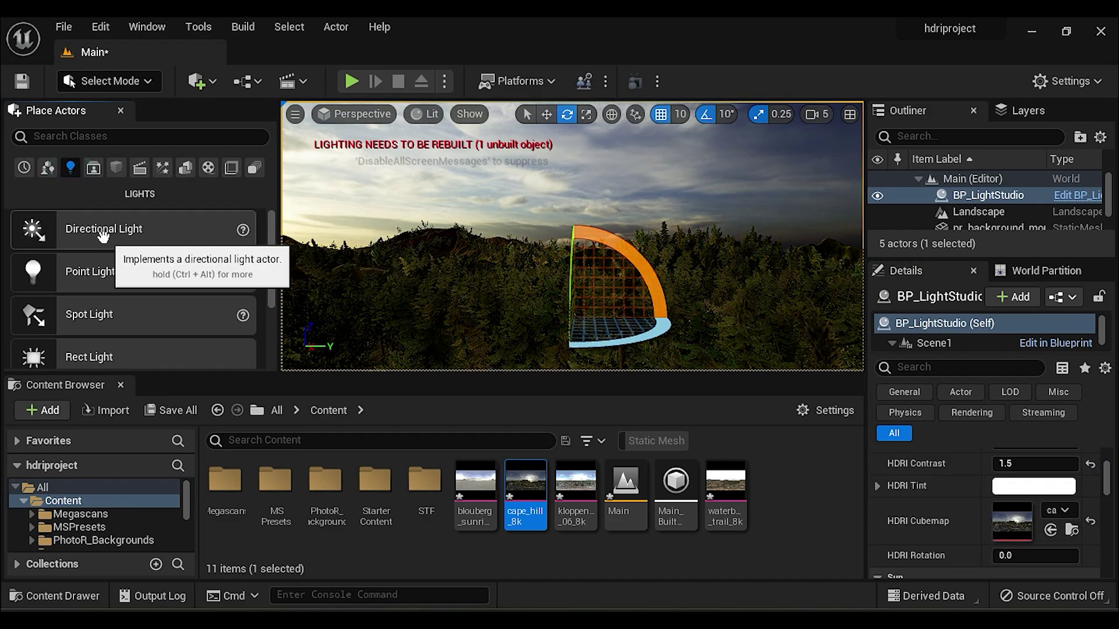
pyautogui.moveTo(105, 233); pyautogui.dragTo(532, 292)
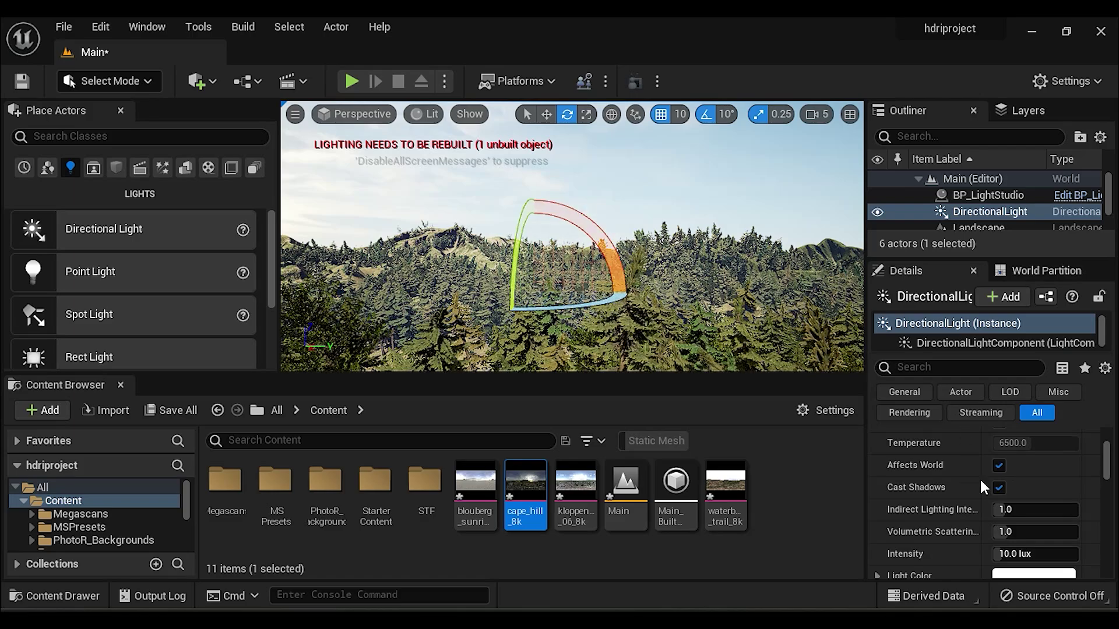
pyautogui.click(1023, 559)
pyautogui.press('Return')
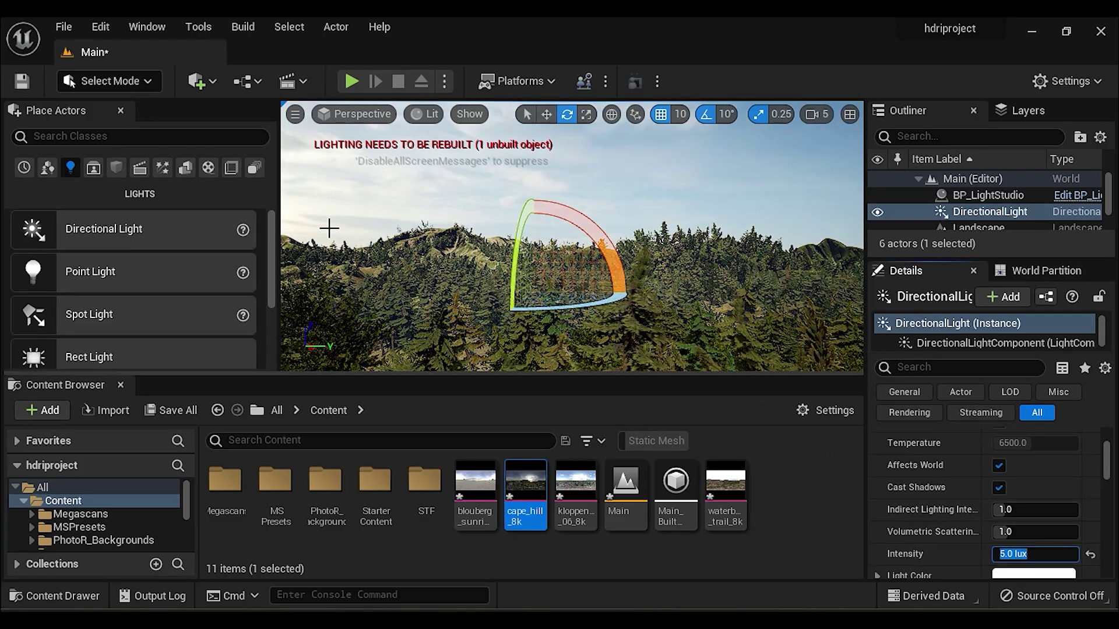
# Step: Set the HDRI Rotation of BP_LightStudio to 8.0
pyautogui.click(988, 195)
pyautogui.scroll(-2, 998, 536)
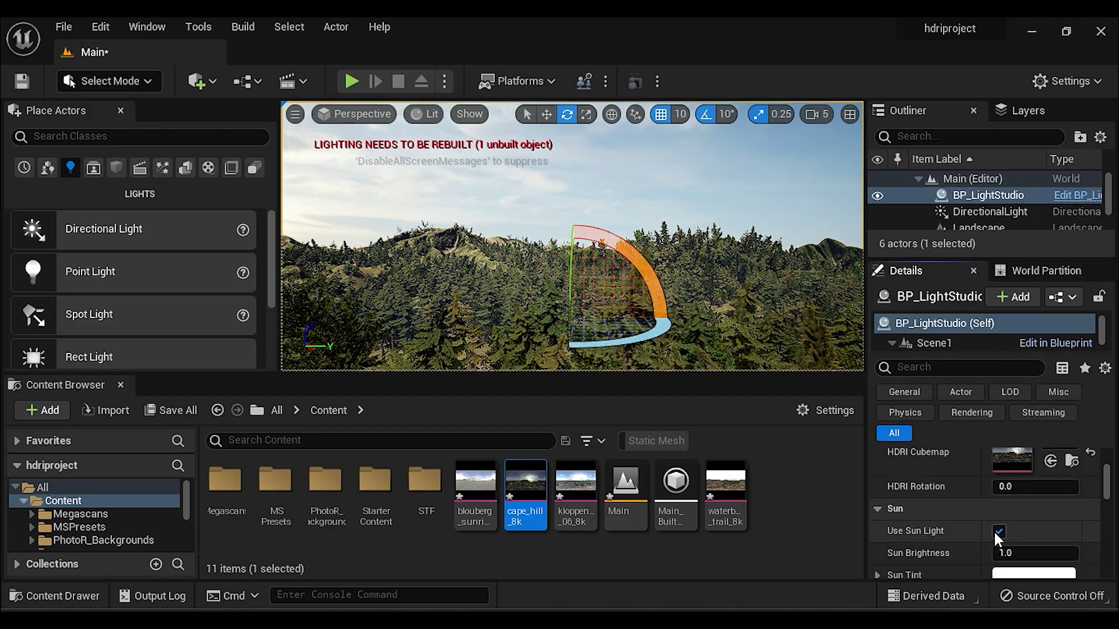
pyautogui.moveTo(1010, 487); pyautogui.dragTo(1021, 486)
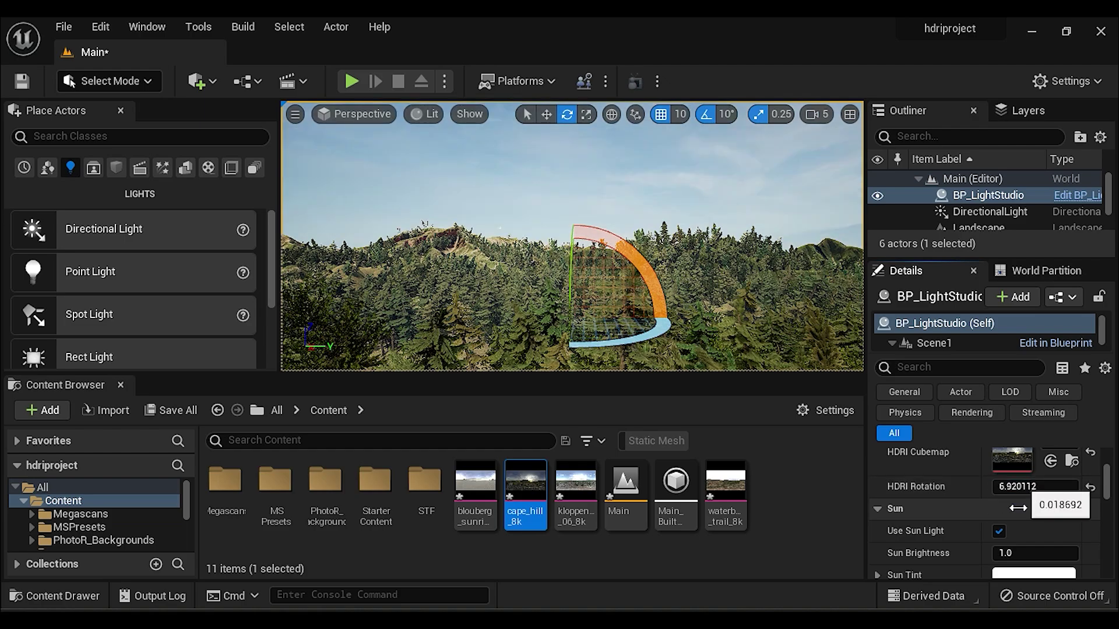
pyautogui.write('3')
pyautogui.press('Return')
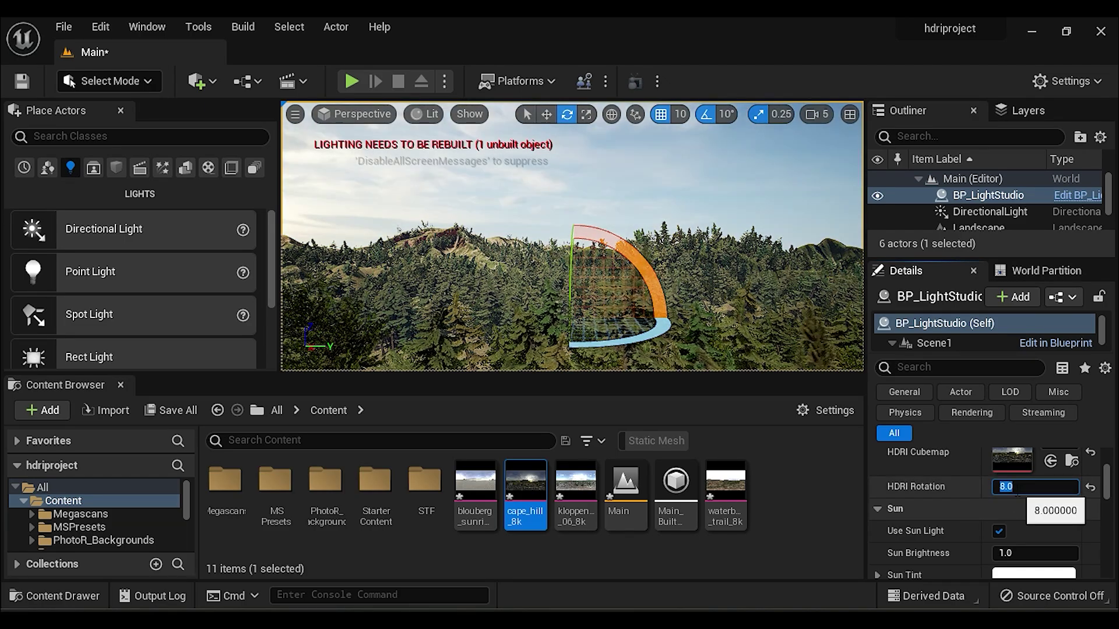
# Step: Lower the HDRI Rotation of BP_LightStudio to 7 and fine-tune it to about 6.17
pyautogui.write('7')
pyautogui.press('Return')
pyautogui.click(994, 509)
pyautogui.moveTo(1014, 487); pyautogui.dragTo(1007, 488)
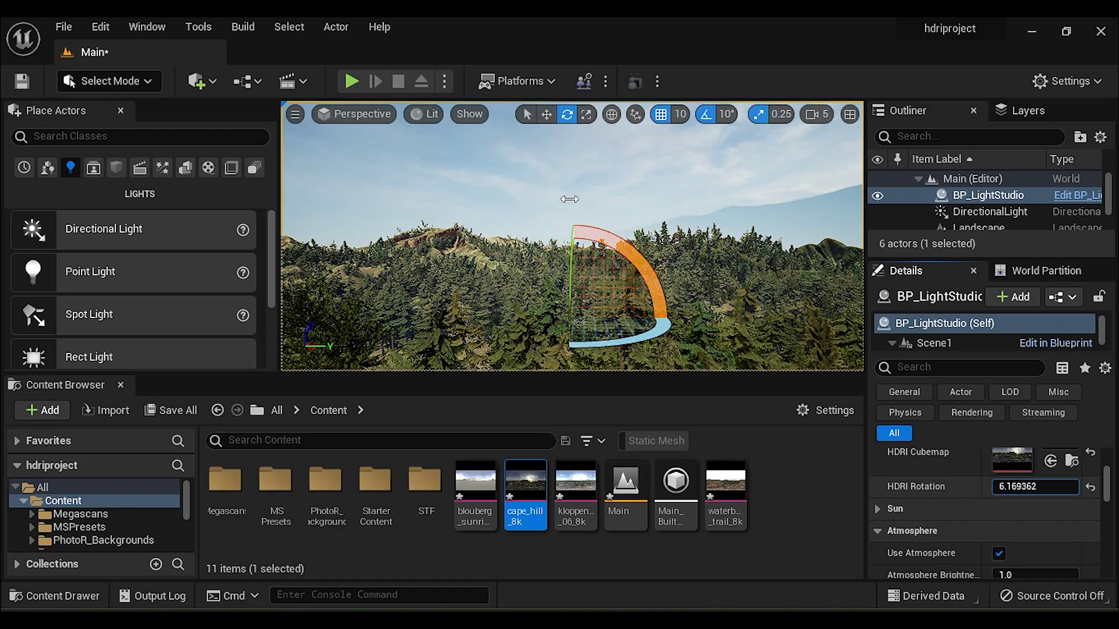
# Step: Tint the Directional Light's color a pale pink and set its intensity to 3 lux
pyautogui.moveTo(572, 200); pyautogui.dragTo(714, 188, button='right')
pyautogui.click(1043, 211)
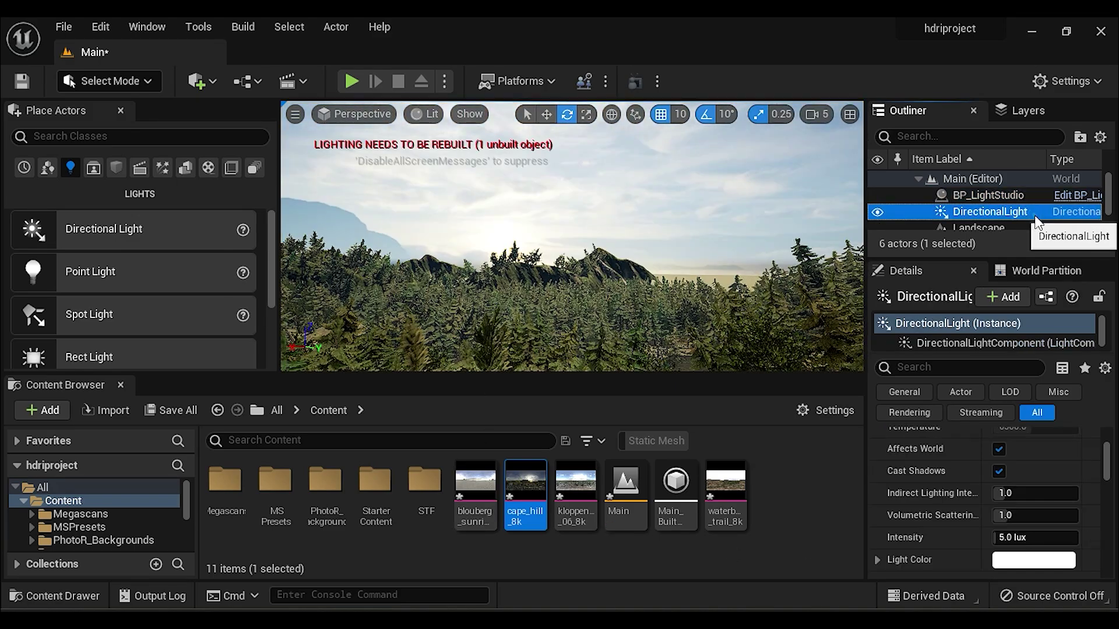
pyautogui.click(1025, 561)
pyautogui.moveTo(772, 318); pyautogui.dragTo(771, 316)
pyautogui.click(900, 581)
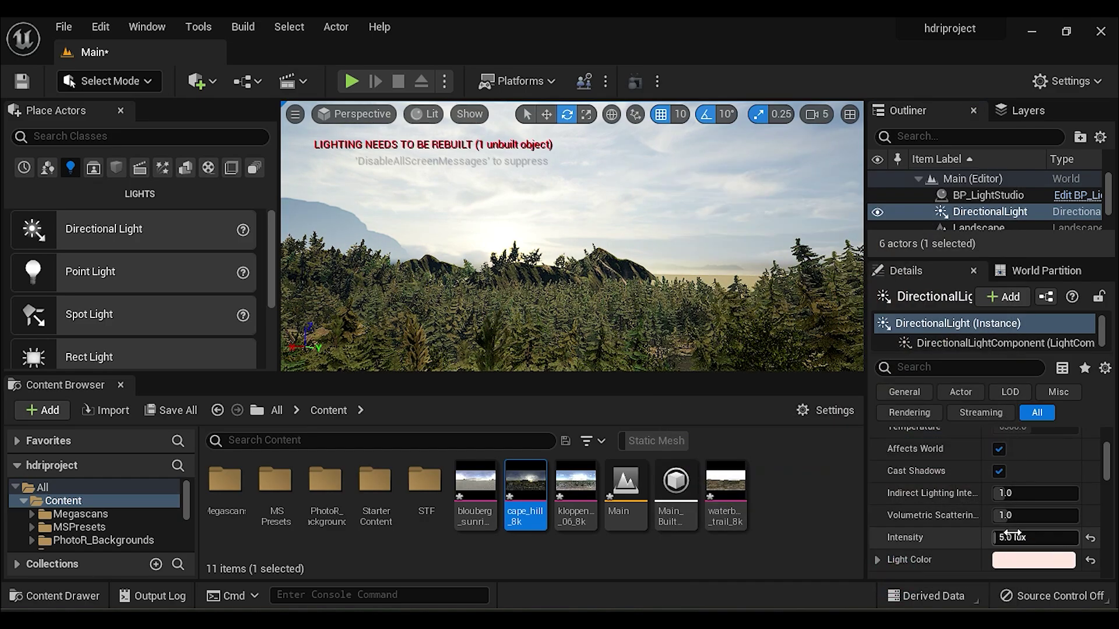
pyautogui.click(1014, 537)
pyautogui.write('3')
pyautogui.press('Return')
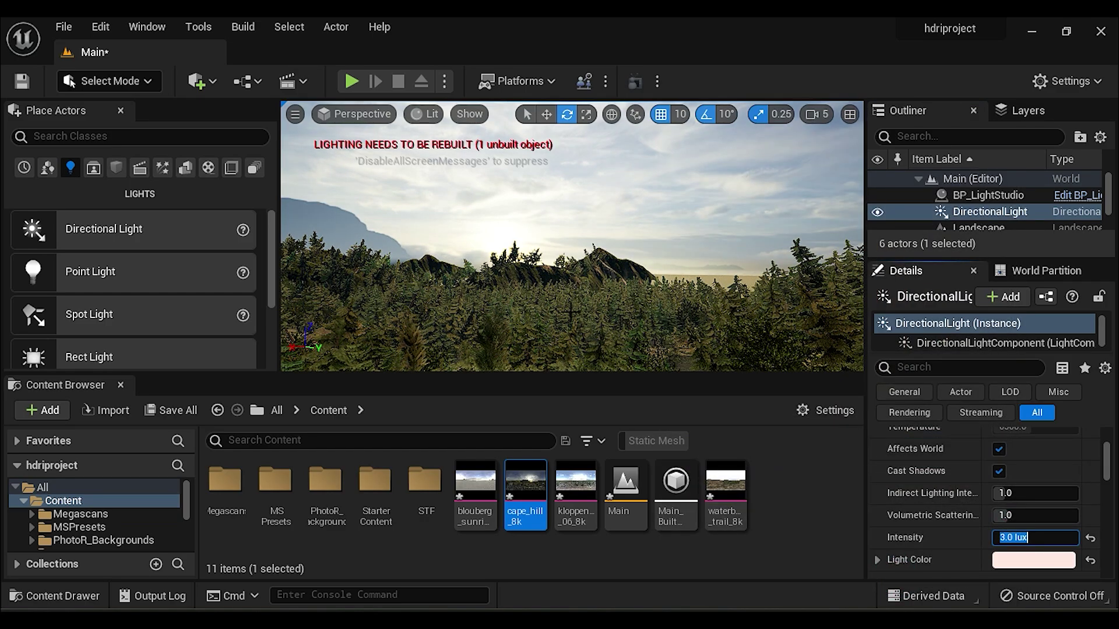
# Step: Add an Exponential Height Fog from the visual effects actors to the forest level
pyautogui.moveTo(571, 312); pyautogui.dragTo(530, 320, button='right')
pyautogui.scroll(-3, 80, 244)
pyautogui.click(157, 168)
pyautogui.moveTo(144, 229); pyautogui.dragTo(494, 284)
pyautogui.moveTo(532, 317); pyautogui.dragTo(532, 318)
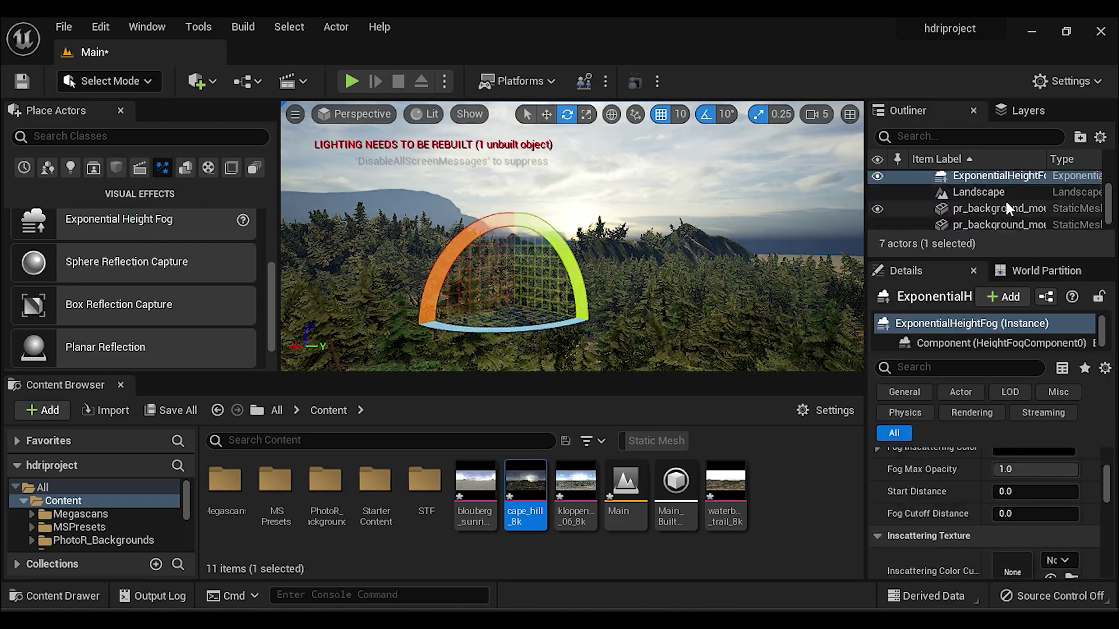
# Step: Enable Volumetric Fog on the Exponential Height Fog and fine-tune its volumetric settings
pyautogui.click(947, 366)
pyautogui.write('vol')
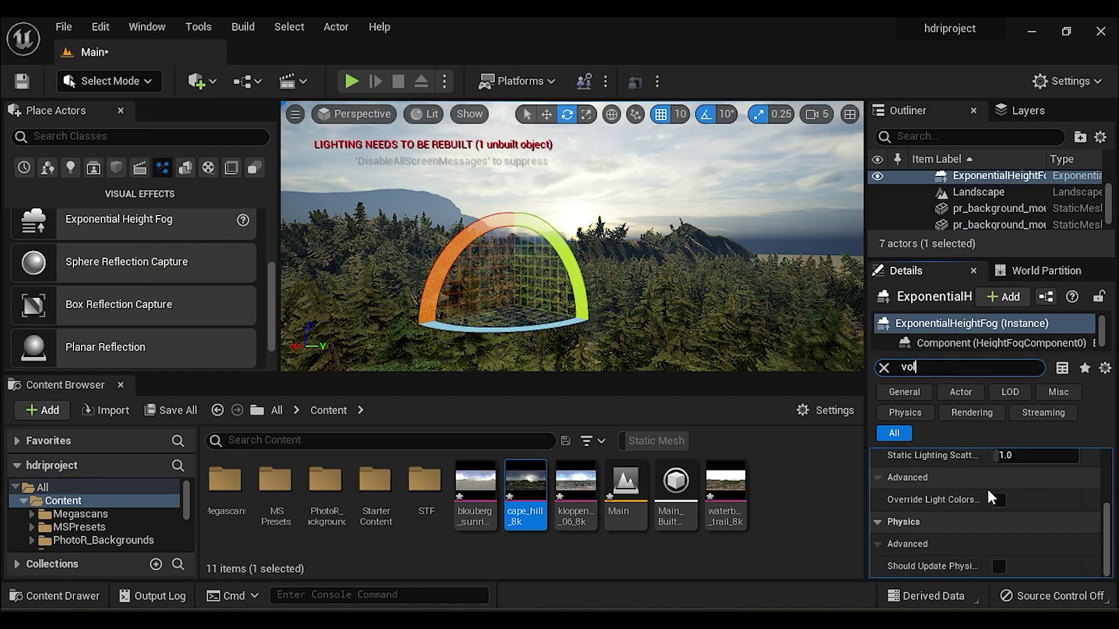
pyautogui.scroll(-5, 952, 543)
pyautogui.click(1000, 479)
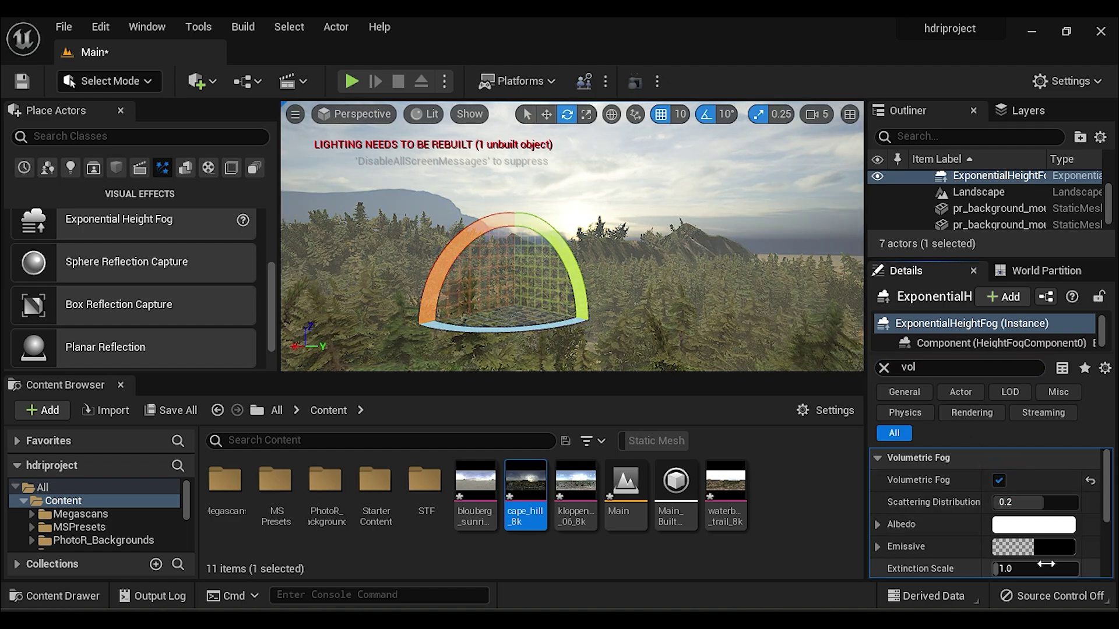
pyautogui.scroll(-4, 1045, 562)
pyautogui.moveTo(1030, 487); pyautogui.dragTo(982, 485)
# Step: Raise the Directional Light's volumetric scattering intensity to about 1.86 and make its pale light color slightly more saturated
pyautogui.click(659, 175)
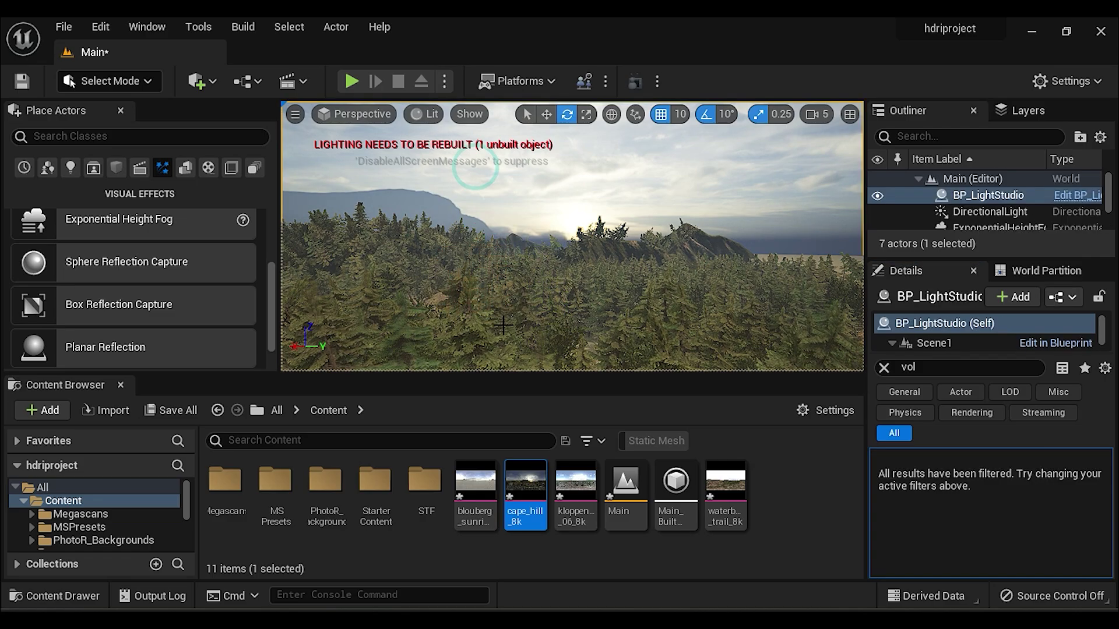
pyautogui.moveTo(659, 175); pyautogui.dragTo(559, 166, button='right')
pyautogui.moveTo(524, 233); pyautogui.dragTo(560, 245, button='right')
pyautogui.click(990, 212)
pyautogui.click(1015, 564)
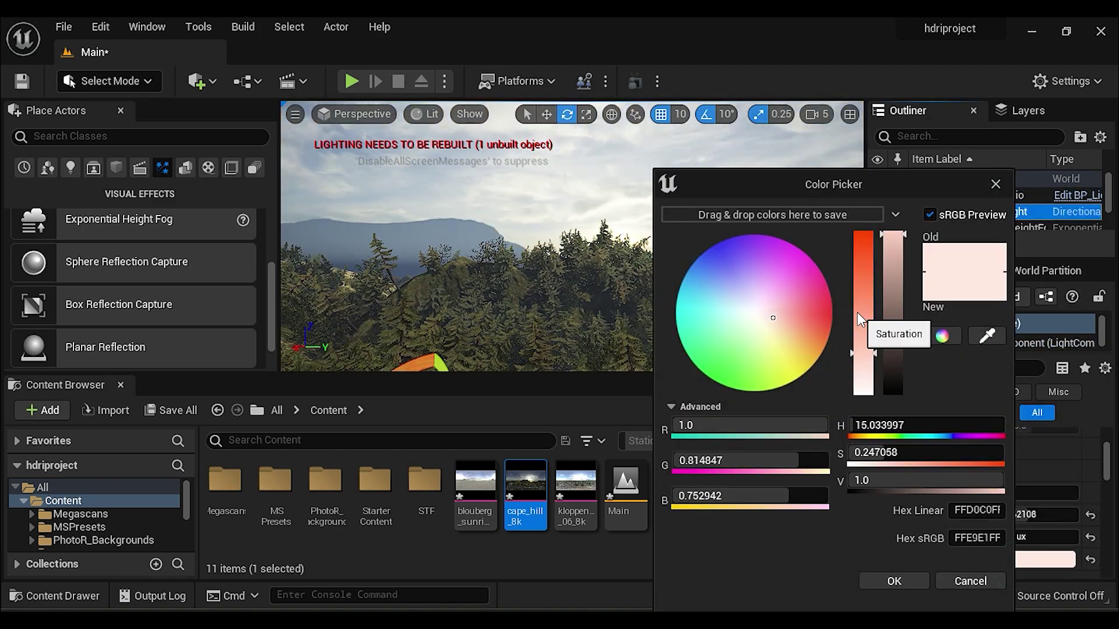
pyautogui.moveTo(862, 316)
pyautogui.mouseDown()
pyautogui.moveTo(863, 294)
pyautogui.moveTo(864, 337)
pyautogui.mouseUp()
pyautogui.click(892, 582)
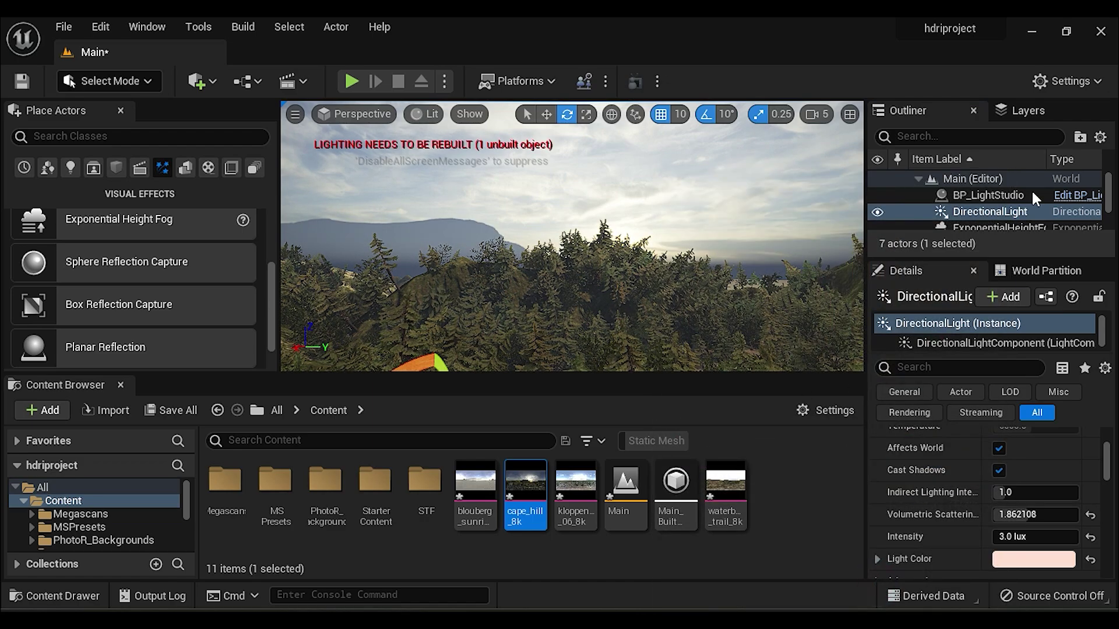
# Step: Try HDRI Contrast values of 2 and 4 on BP_LightStudio, and settle on 2.0
pyautogui.click(1031, 196)
pyautogui.scroll(2, 1026, 521)
pyautogui.click(1019, 552)
pyautogui.write('2')
pyautogui.press('Return')
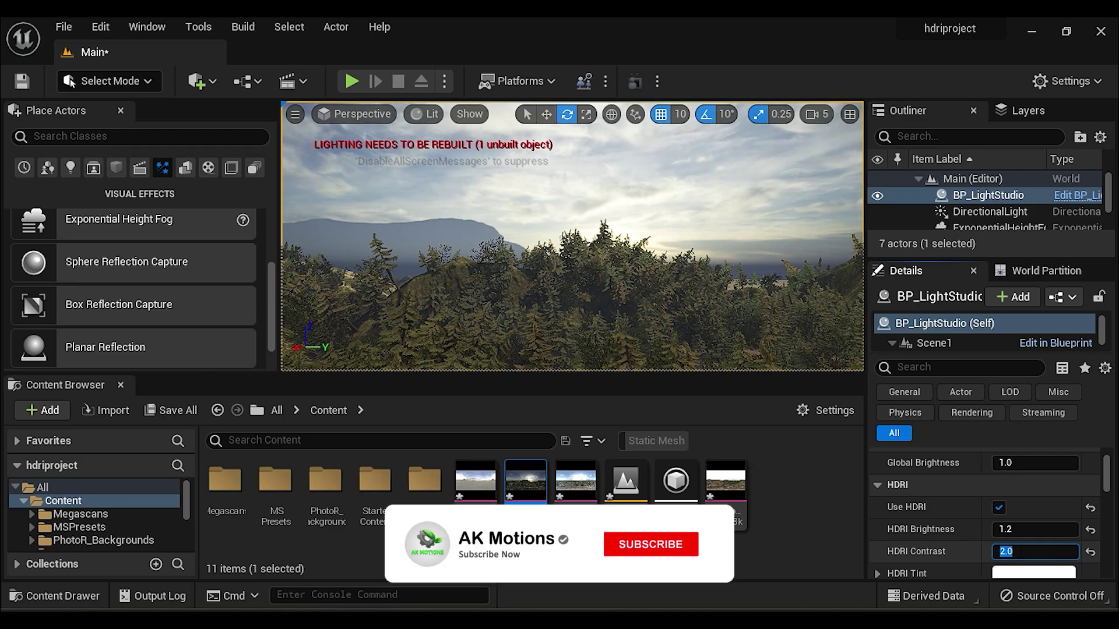
pyautogui.write('4')
pyautogui.press('Return')
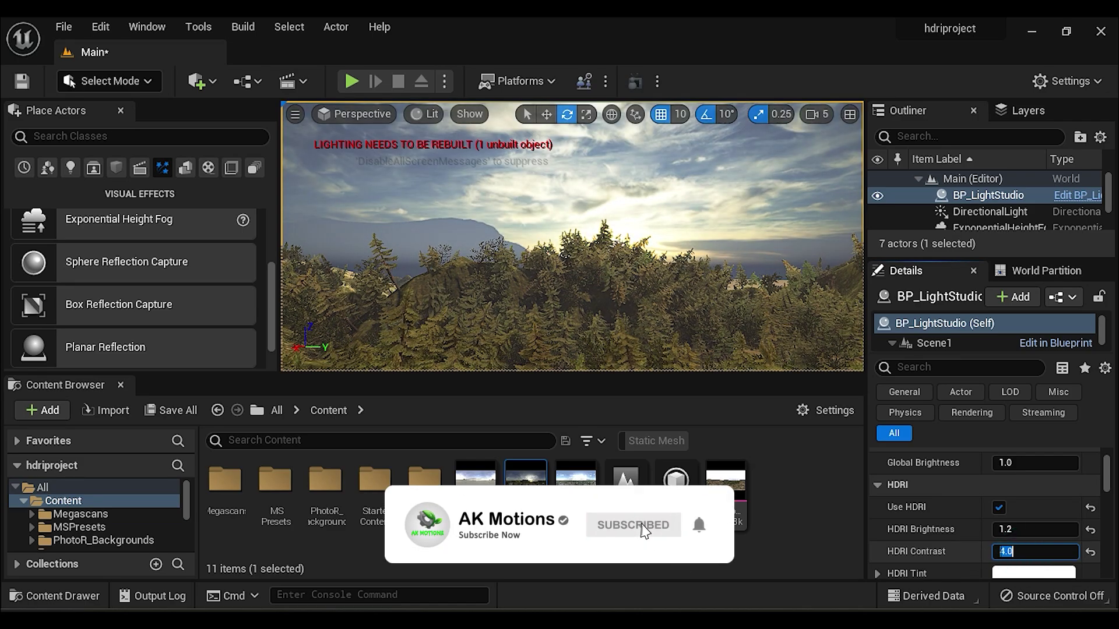
pyautogui.write('2')
pyautogui.press('Return')
pyautogui.click(1037, 499)
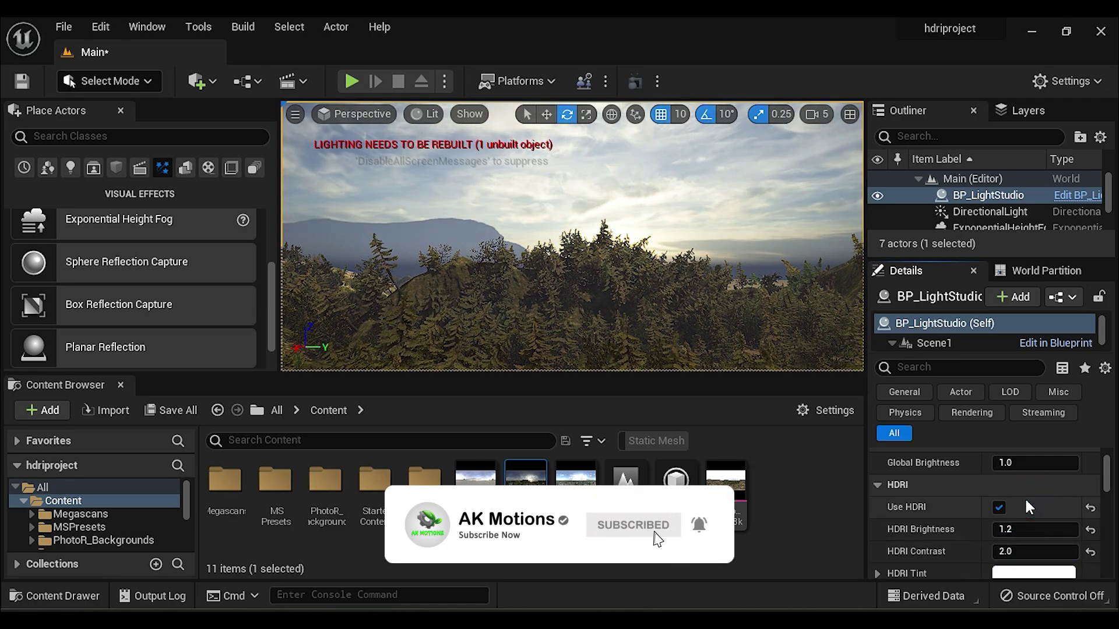